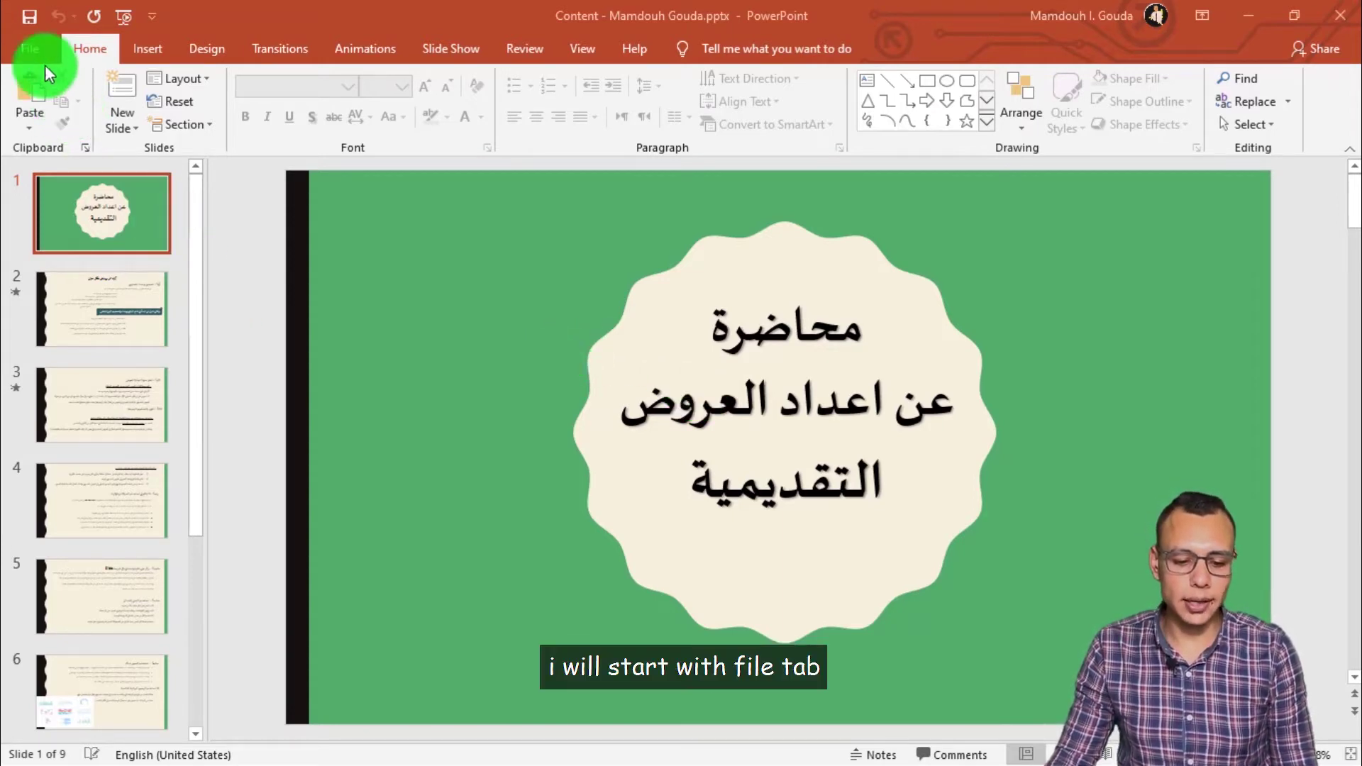
- Start publishing the presentation as a PDF to This PC, then cancel it
left_click(32, 51)
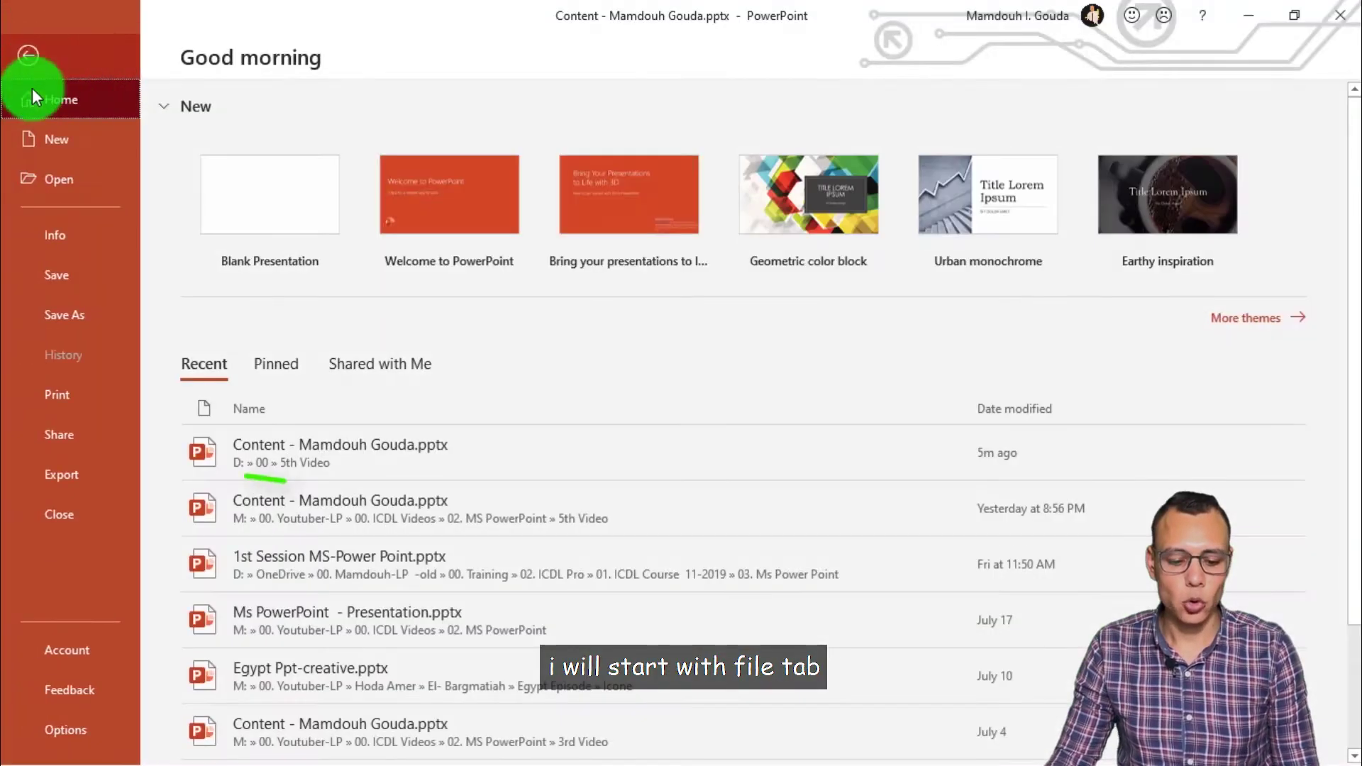
left_click(78, 480)
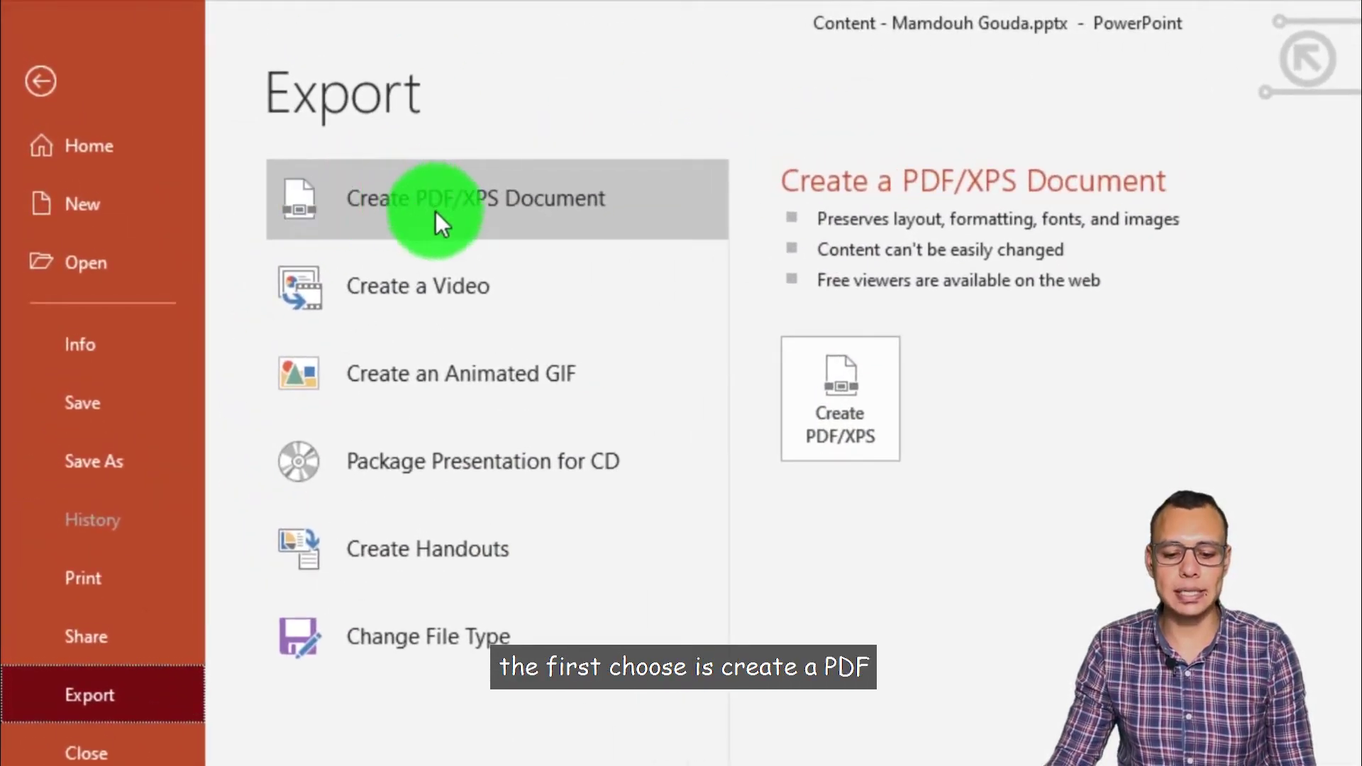
left_click(858, 405)
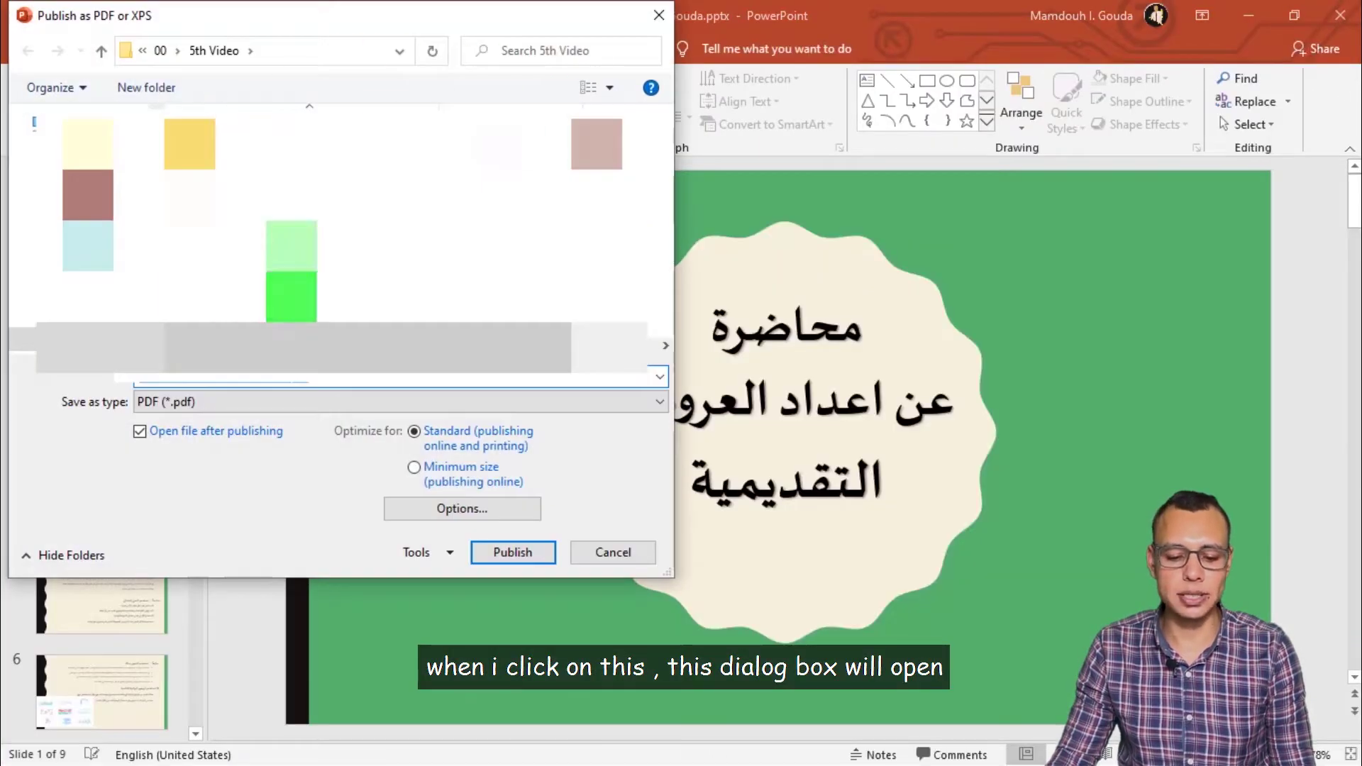
left_click(64, 123)
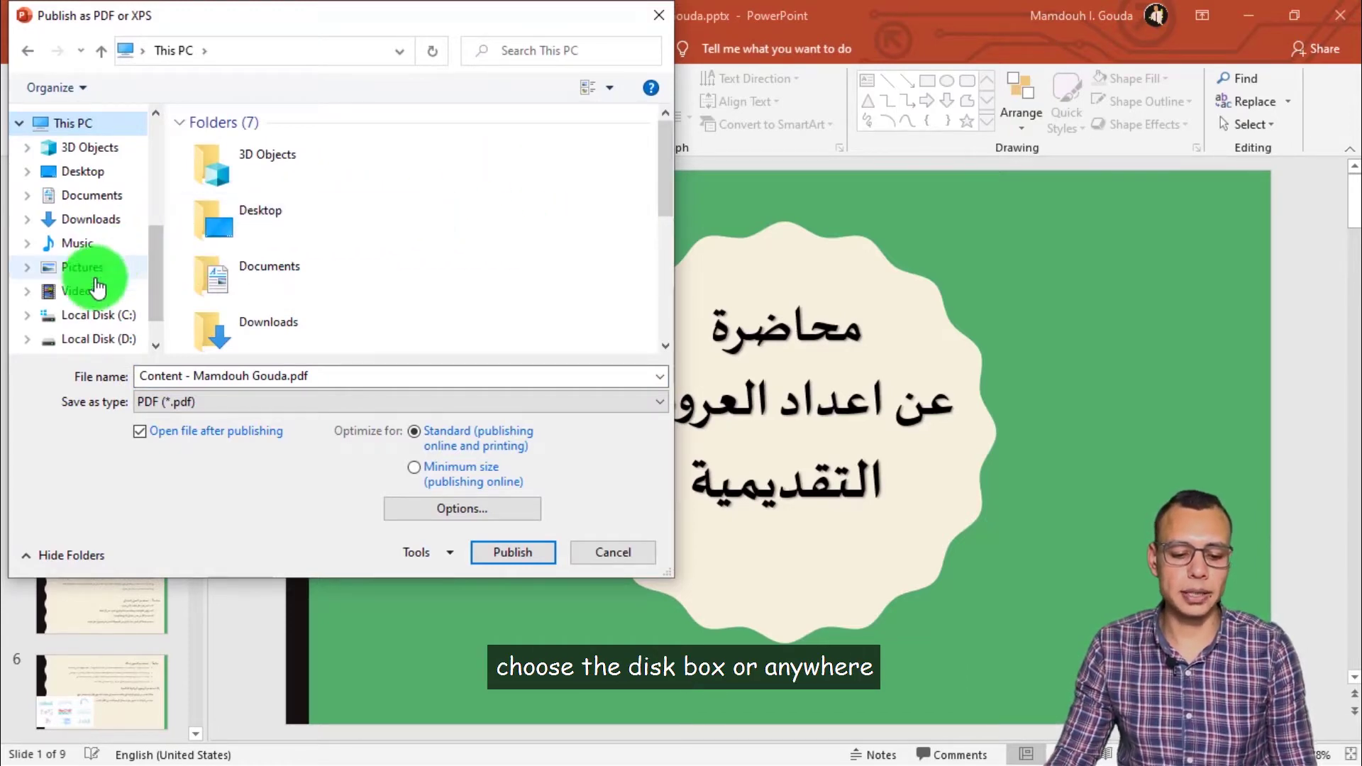
scroll(451, 261, "down", 3)
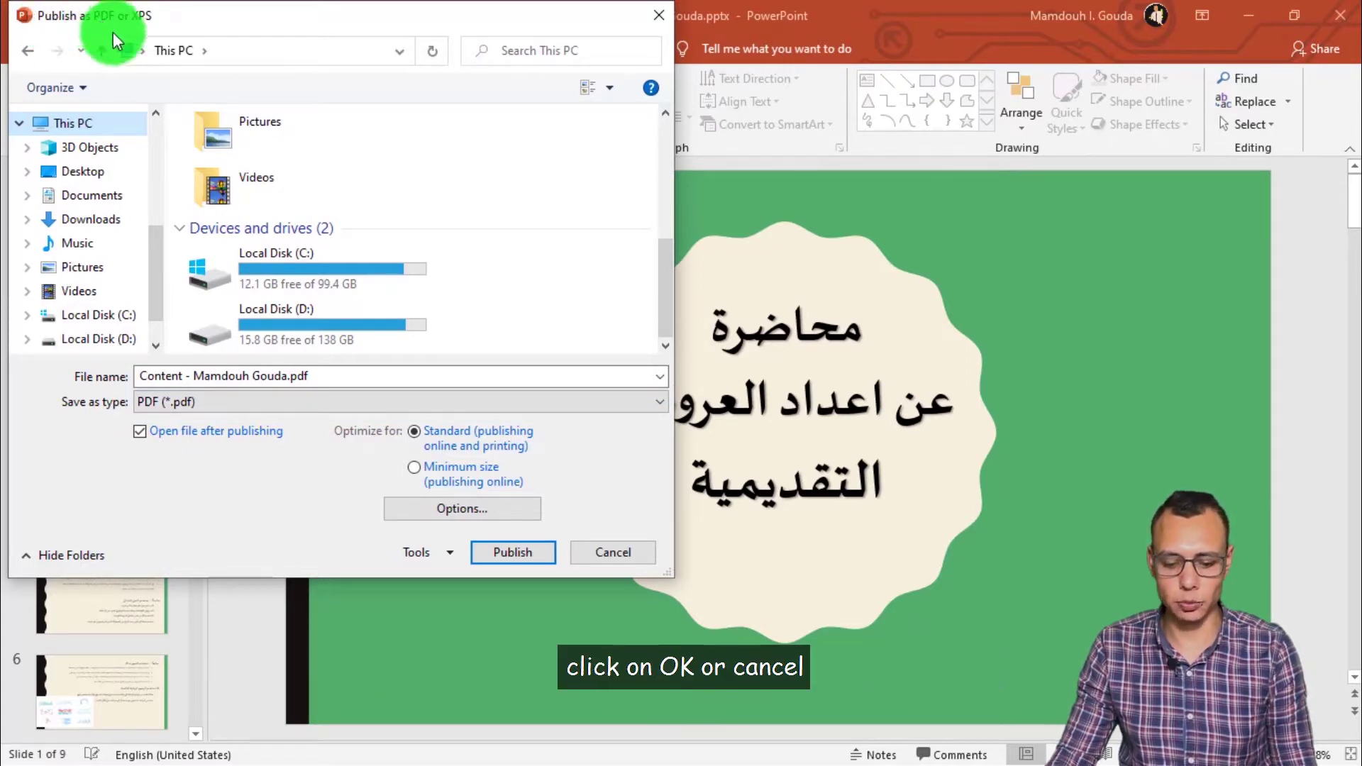
left_click(624, 553)
- Choose Create a Video export at HD (720p) quality and open the timings choices
left_click(46, 57)
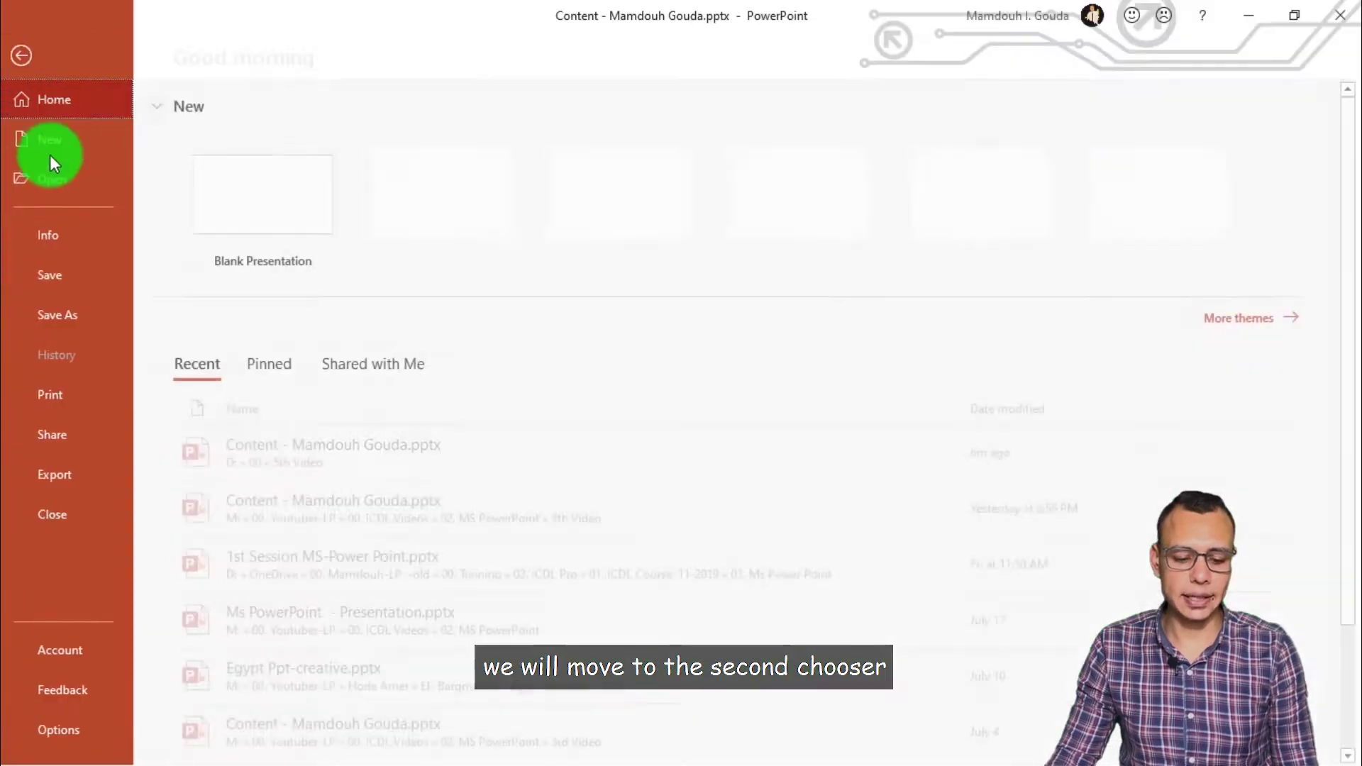
left_click(78, 476)
left_click(321, 195)
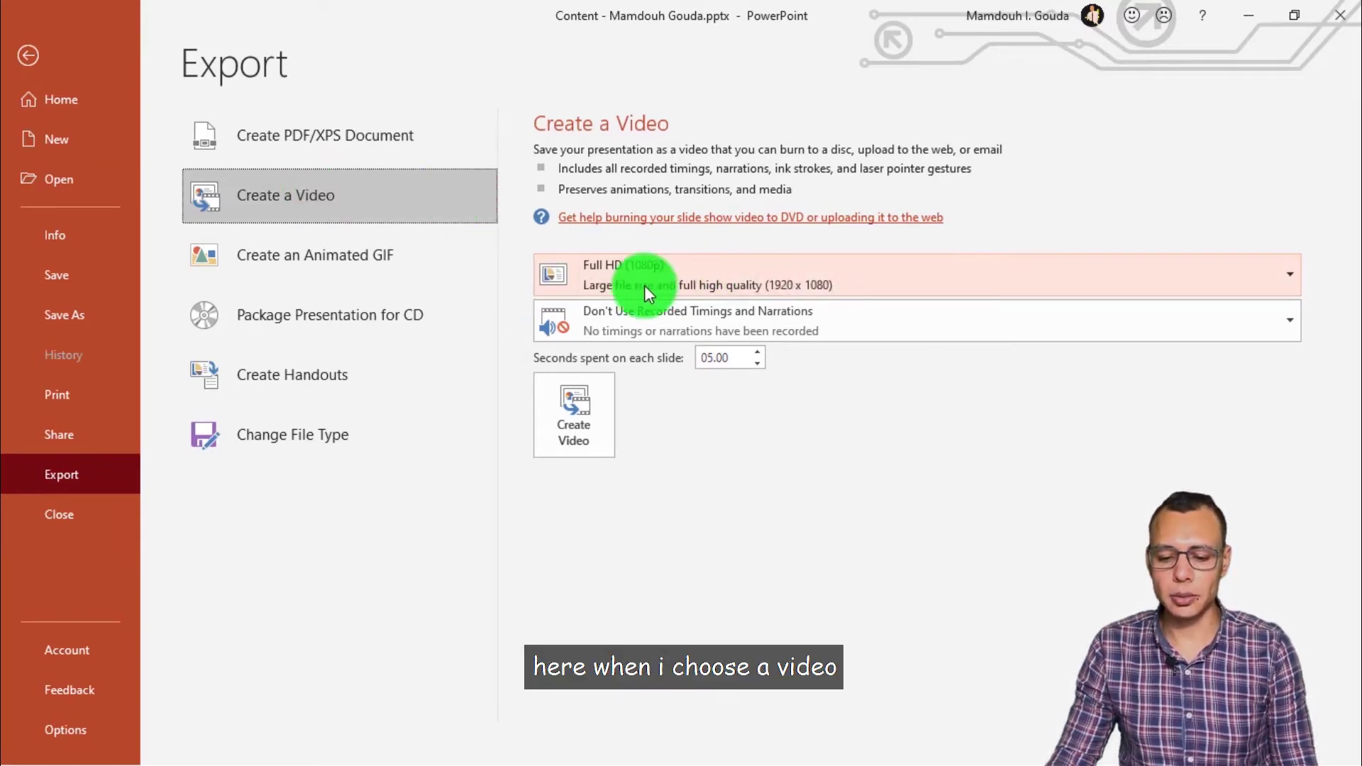
left_click(616, 274)
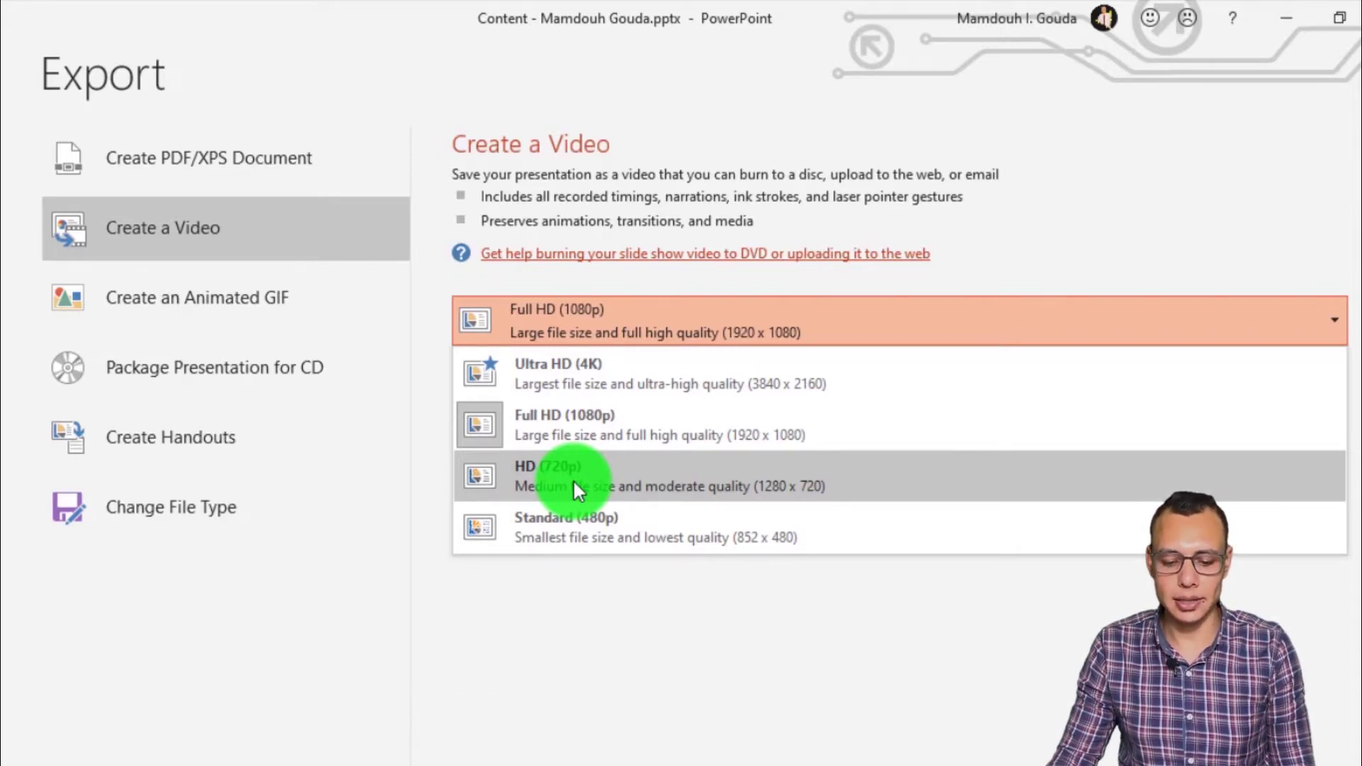
left_click(573, 479)
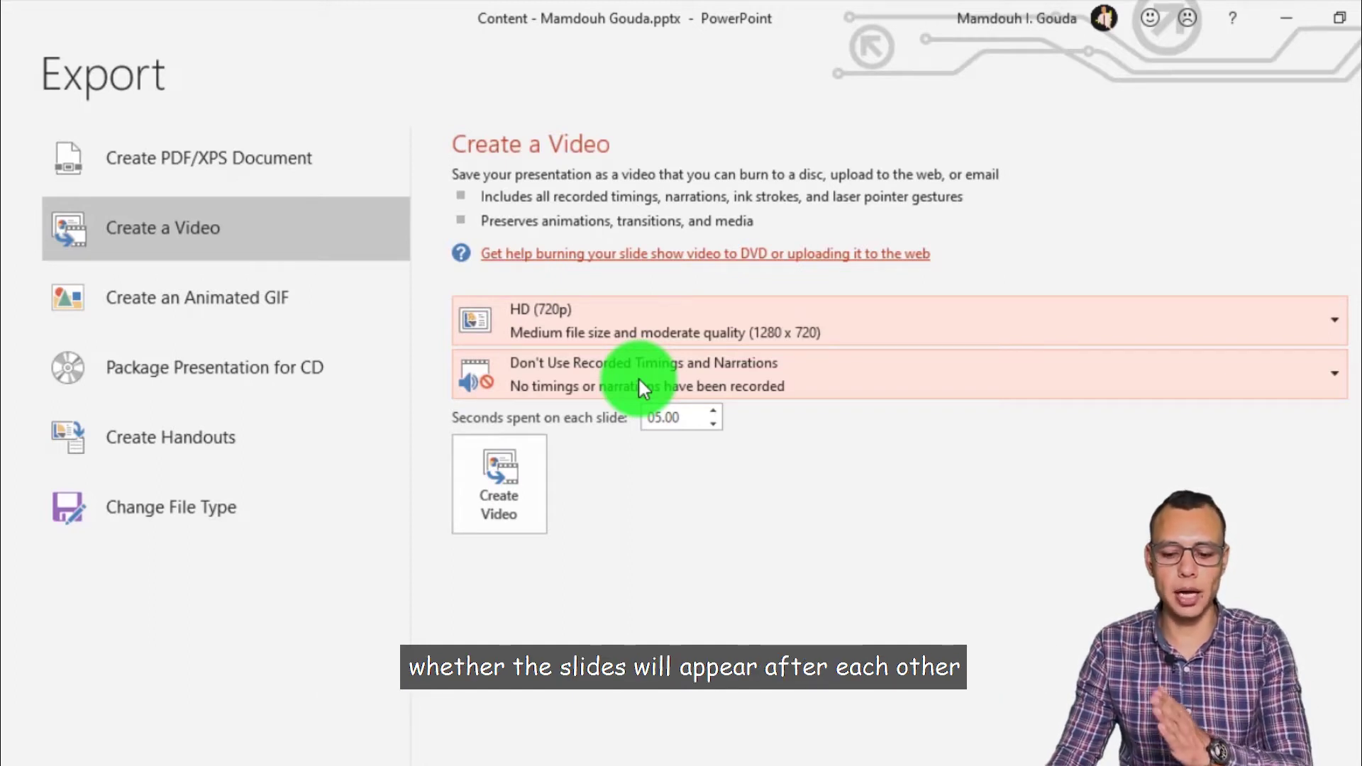
left_click(561, 372)
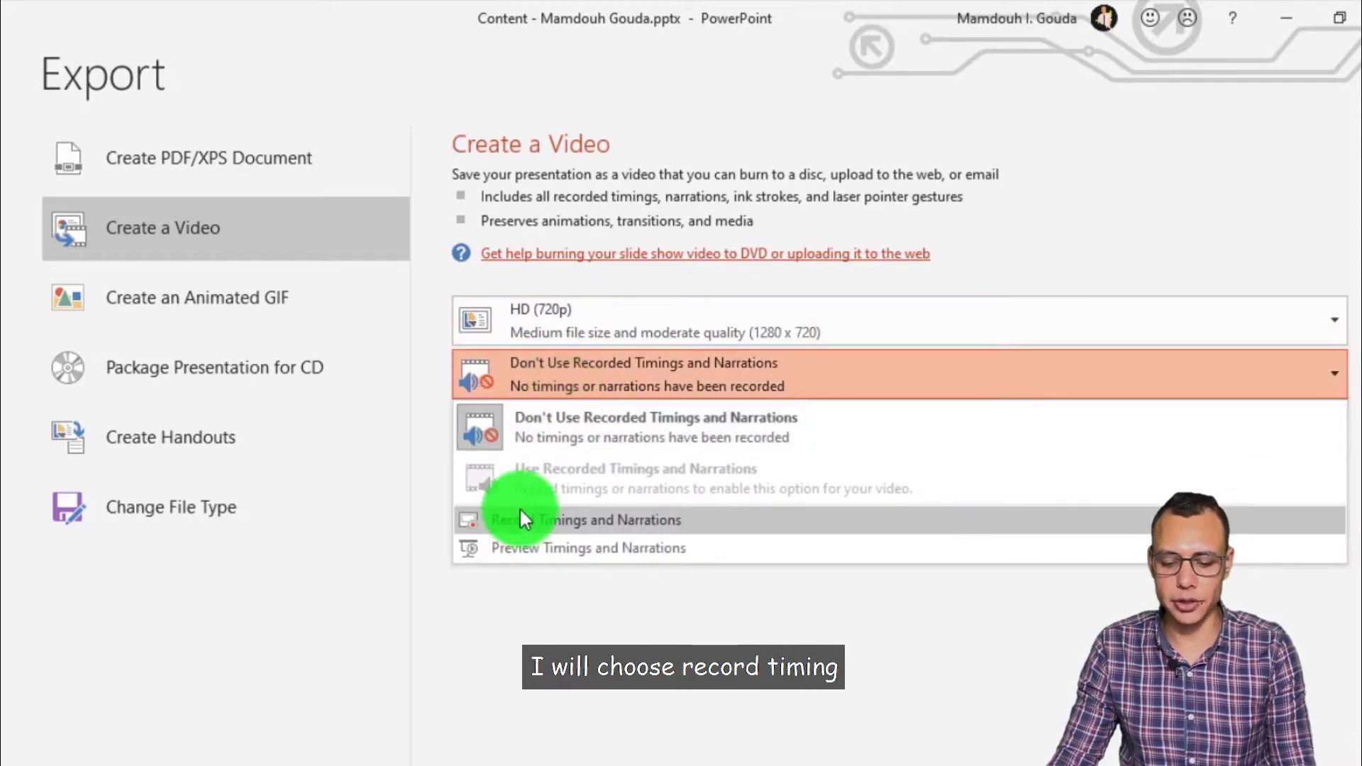
- Choose Record Timings and Narrations and start recording the slide show from slide 1
left_click(545, 502)
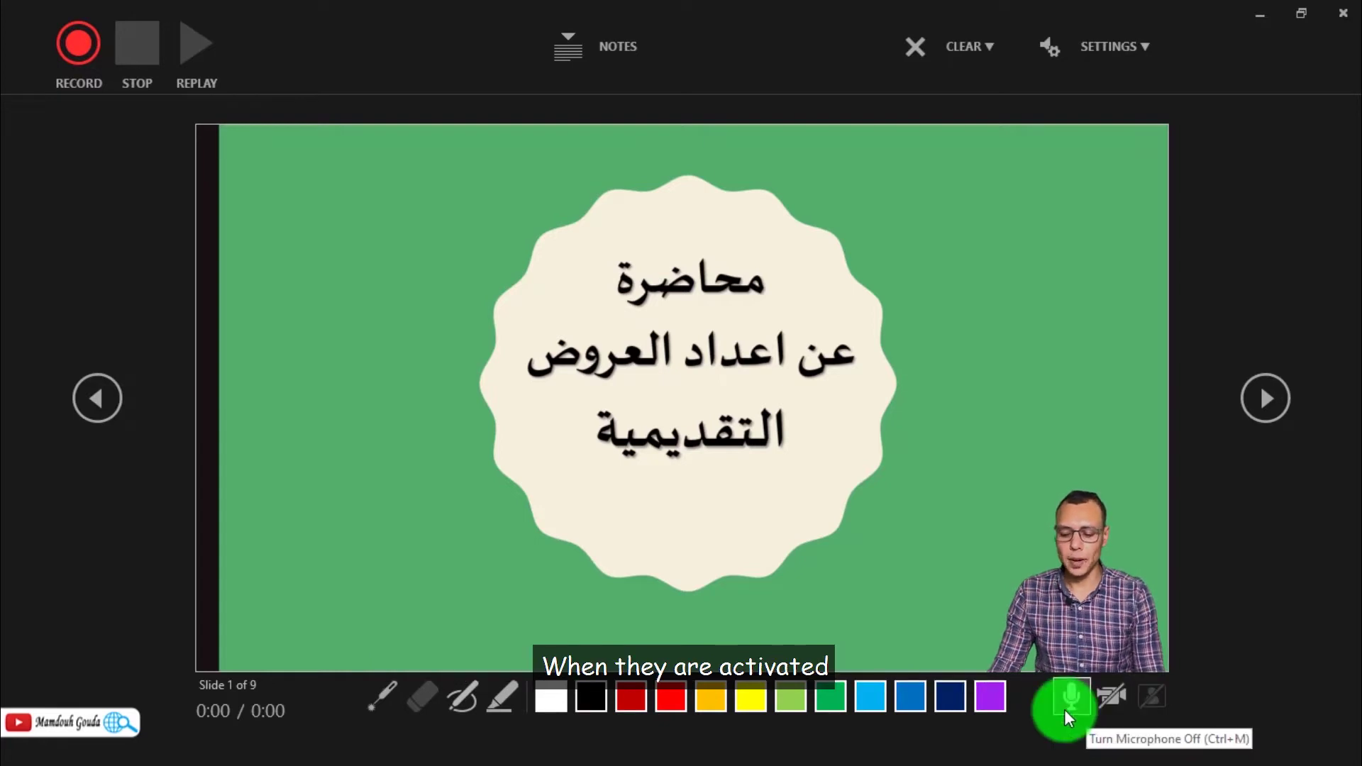
left_click(78, 51)
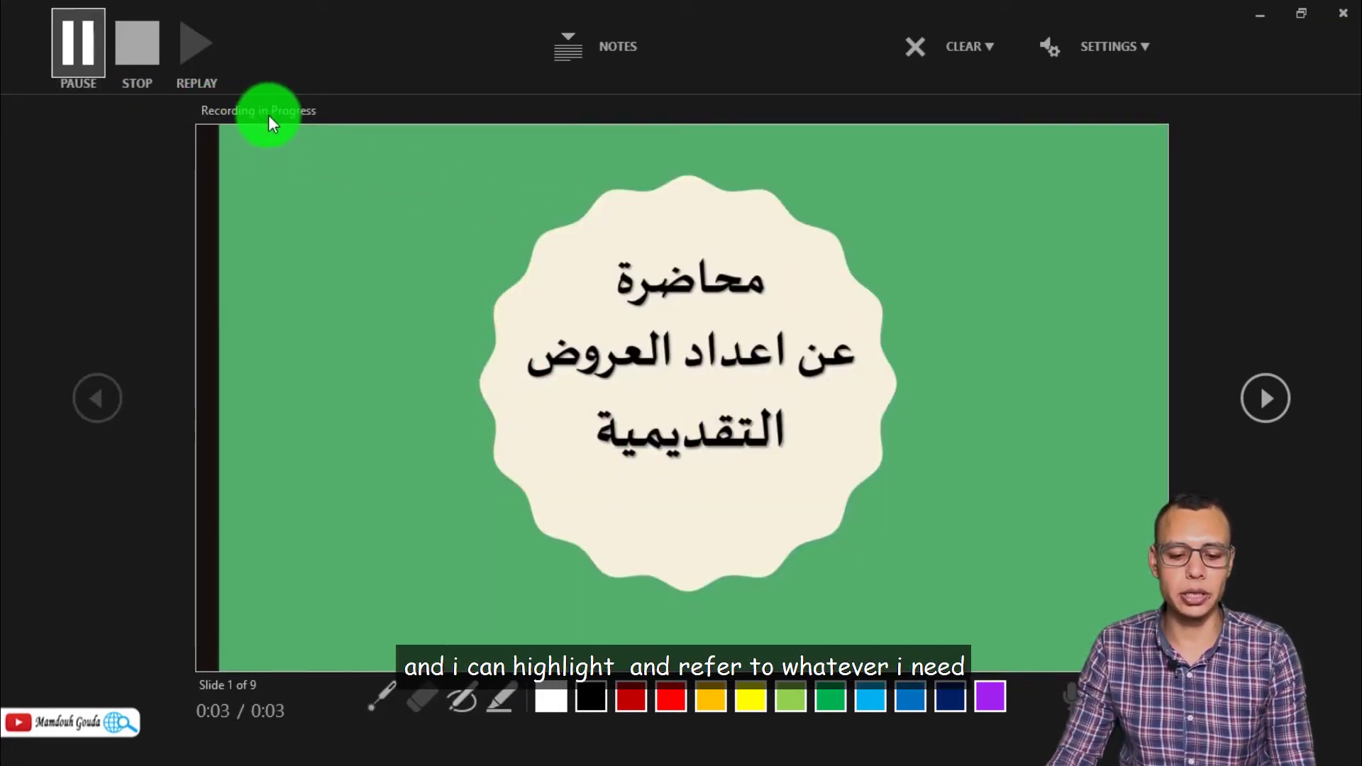
- Record with the laser pointer, advance to slide 2, underline its text in red ink, then stop
left_click(373, 695)
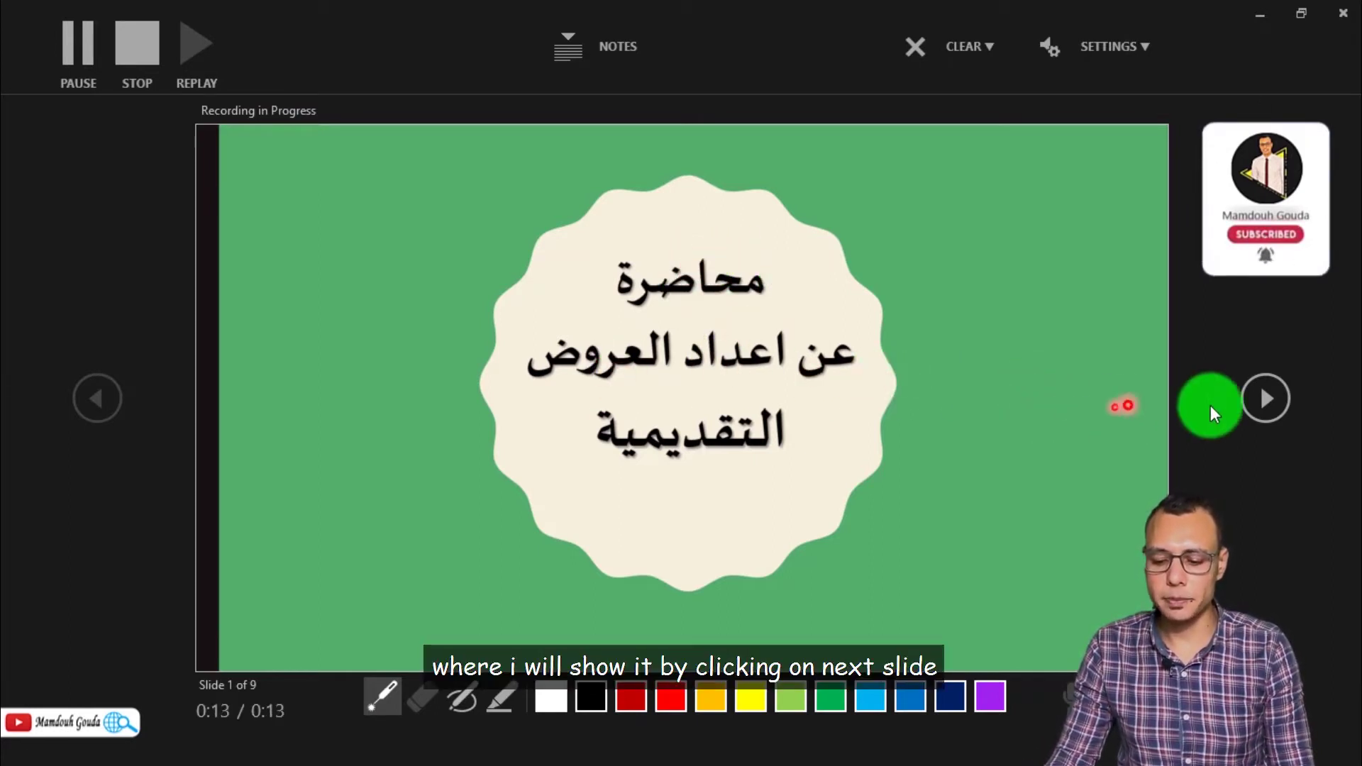
left_click(1259, 398)
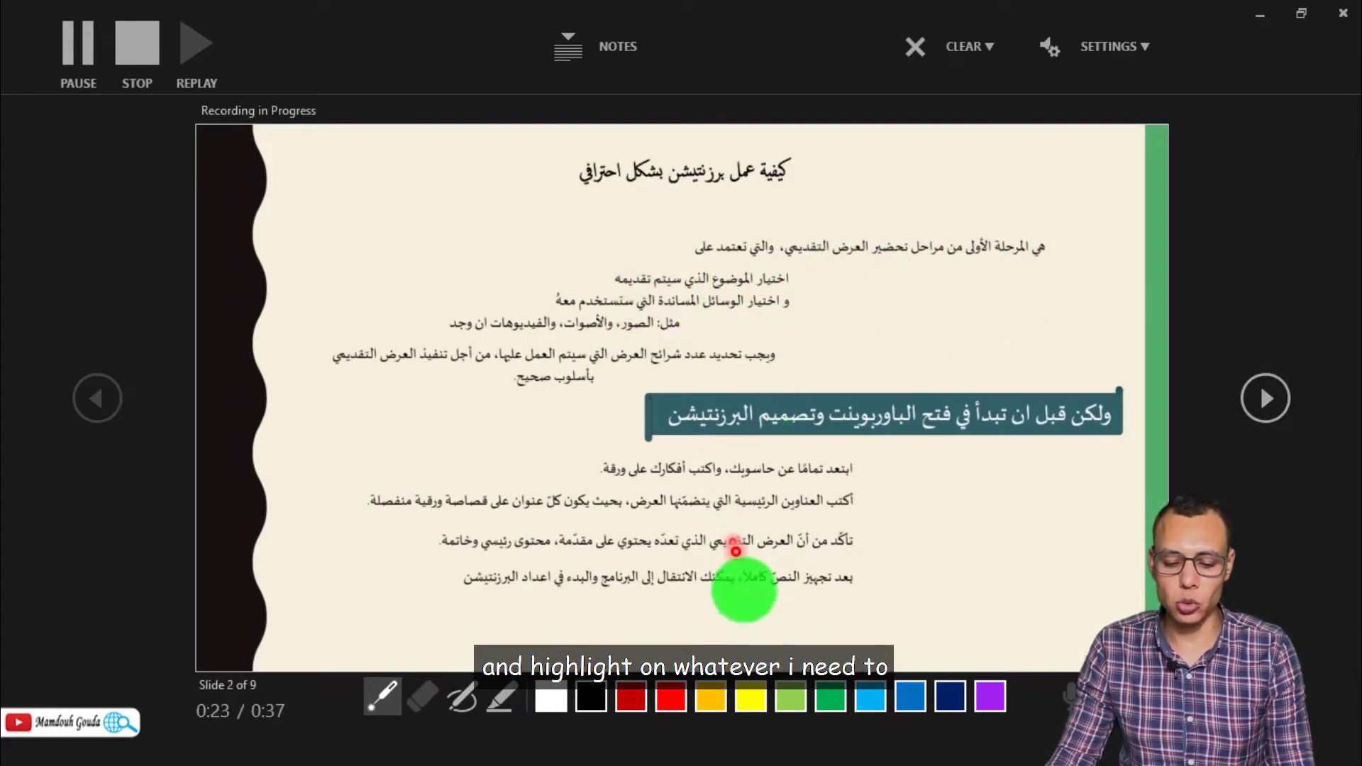
left_click(670, 697)
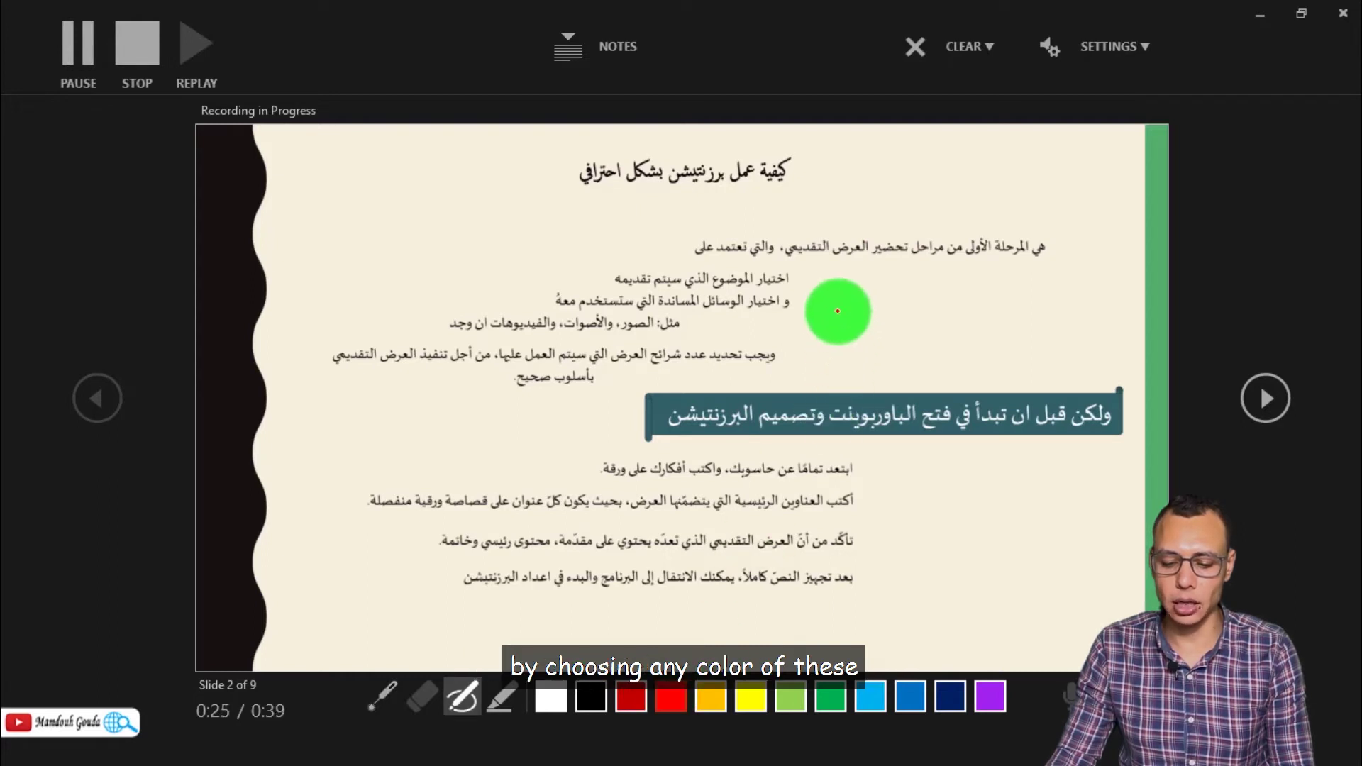
left_click_drag(839, 310, 686, 312)
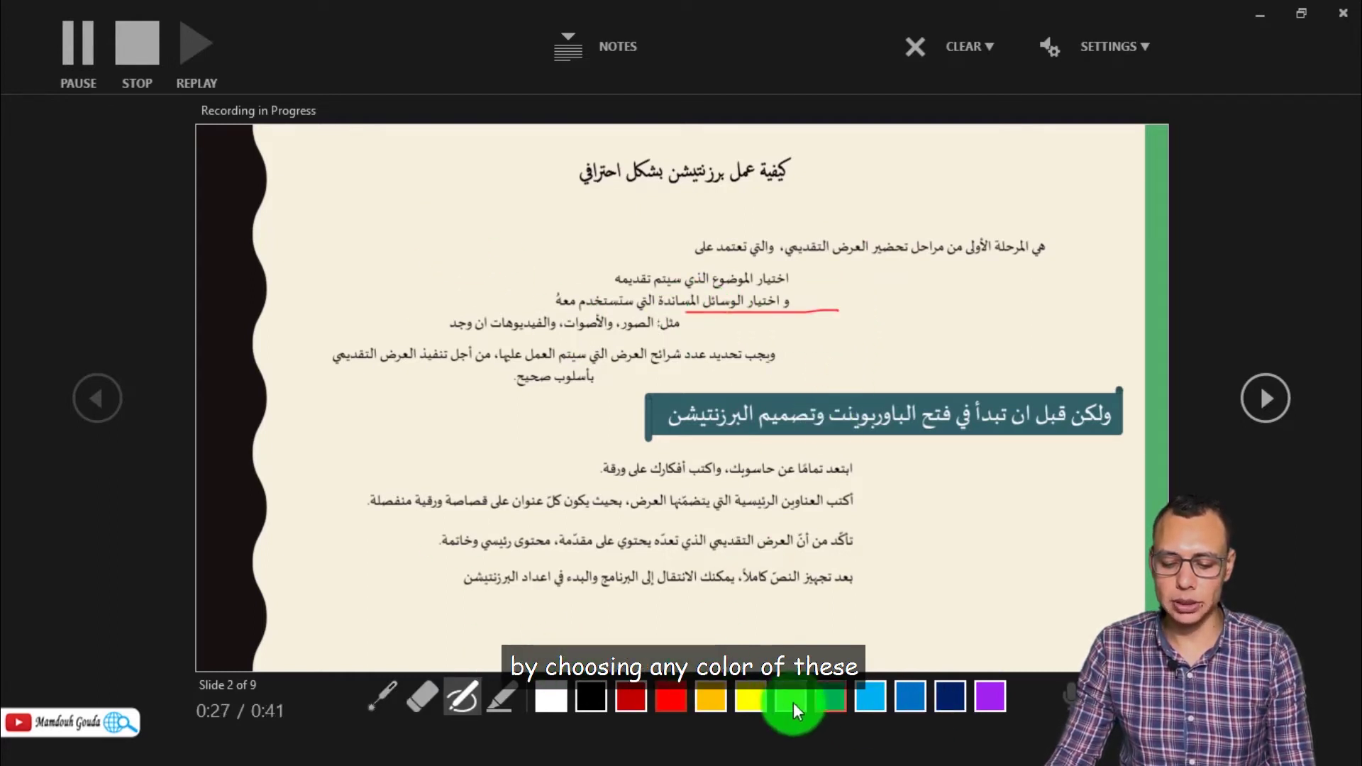
mouse_move(609, 447)
left_mouse_down()
mouse_move(878, 445)
mouse_move(940, 589)
left_mouse_up()
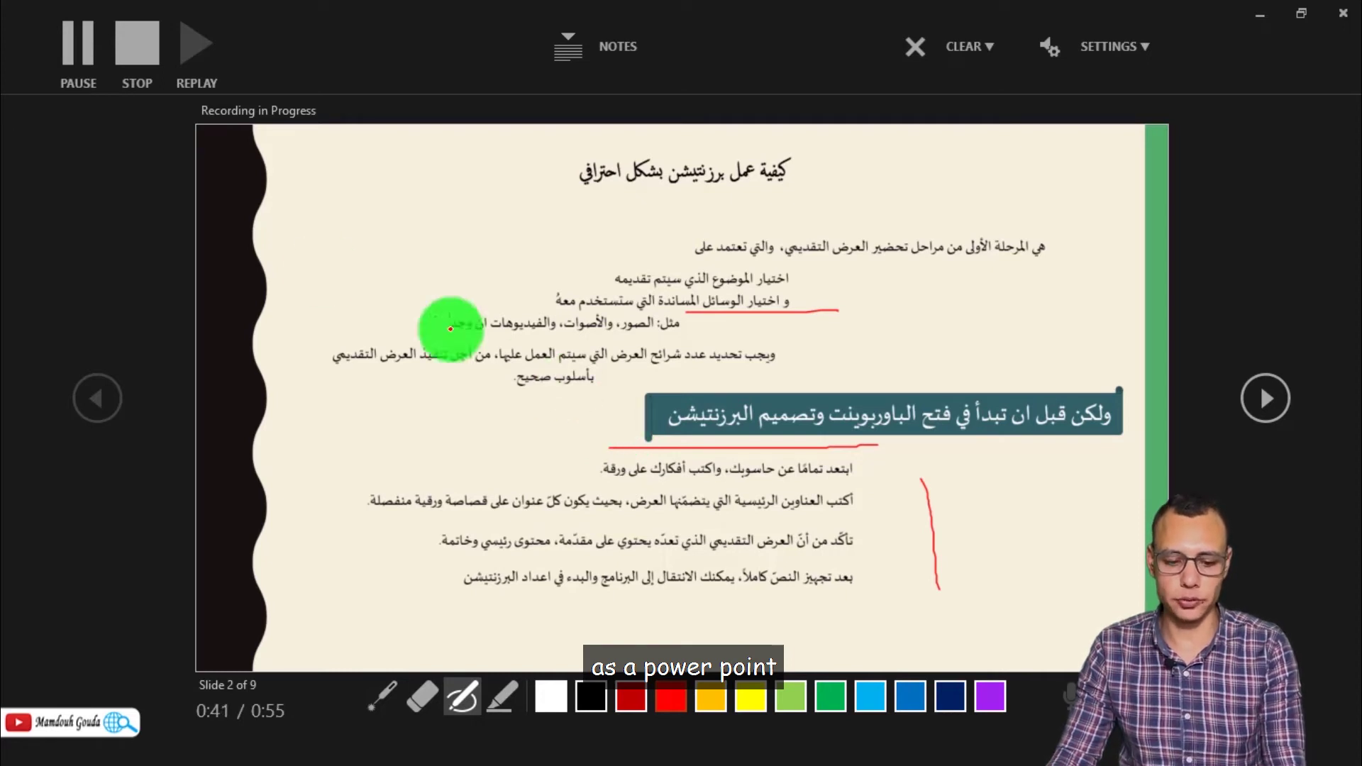
left_click(142, 45)
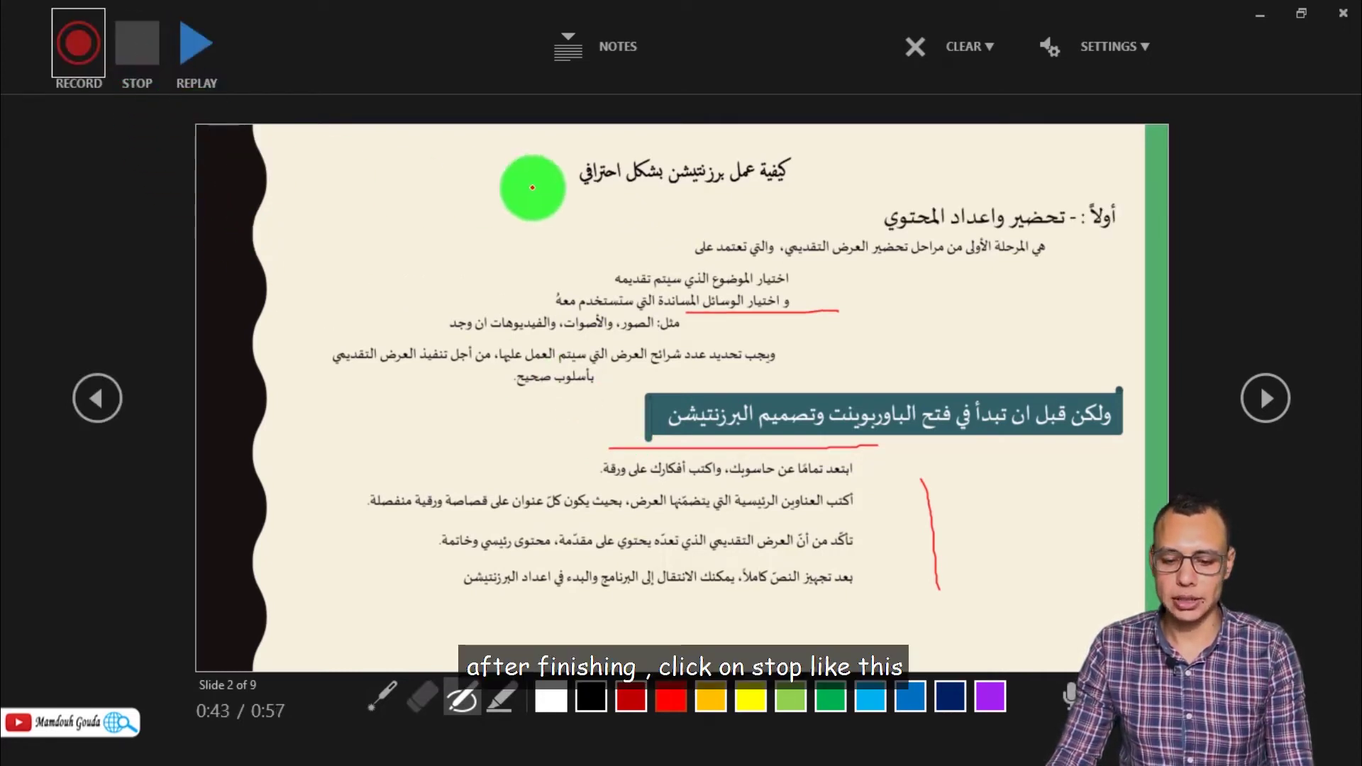
- Close the recording window and cancel saving the MP4 video, returning to slide 2
left_click(1346, 17)
left_click(602, 435)
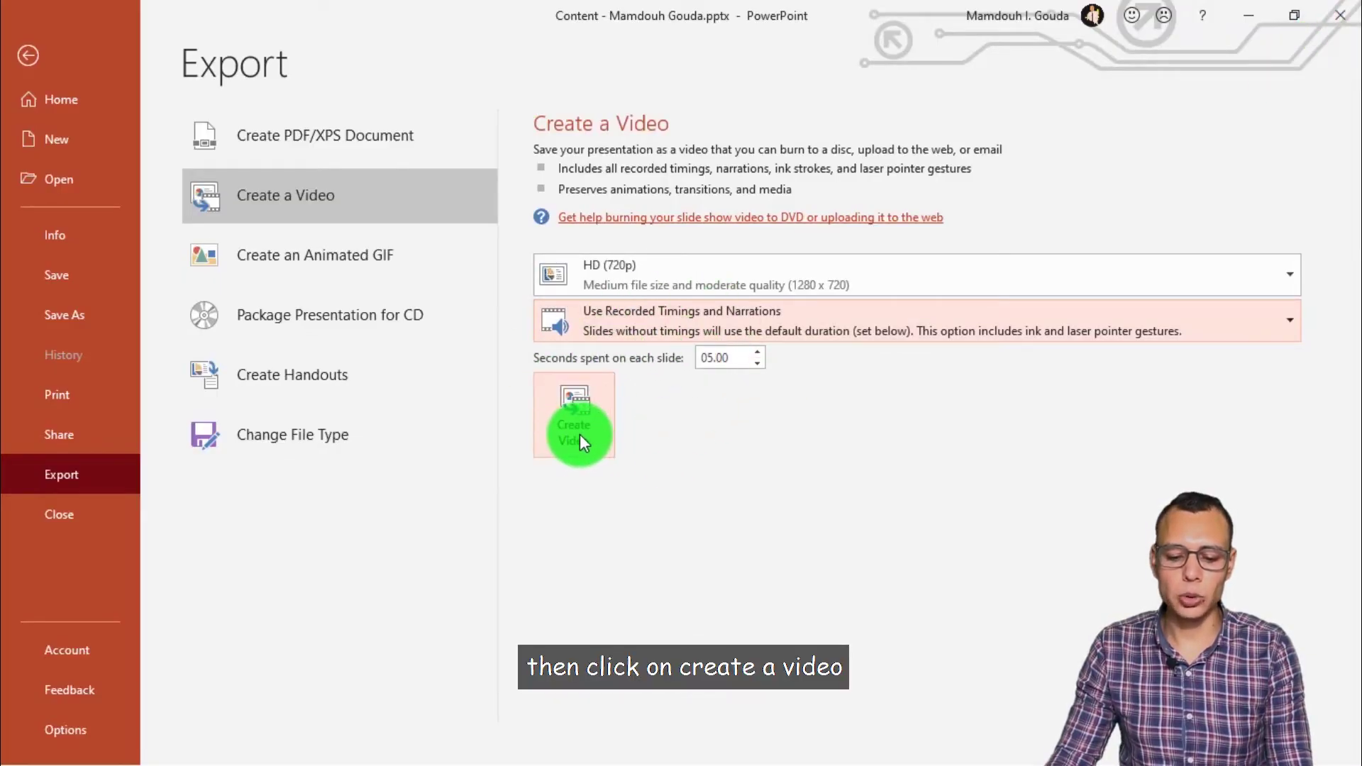
left_click(577, 434)
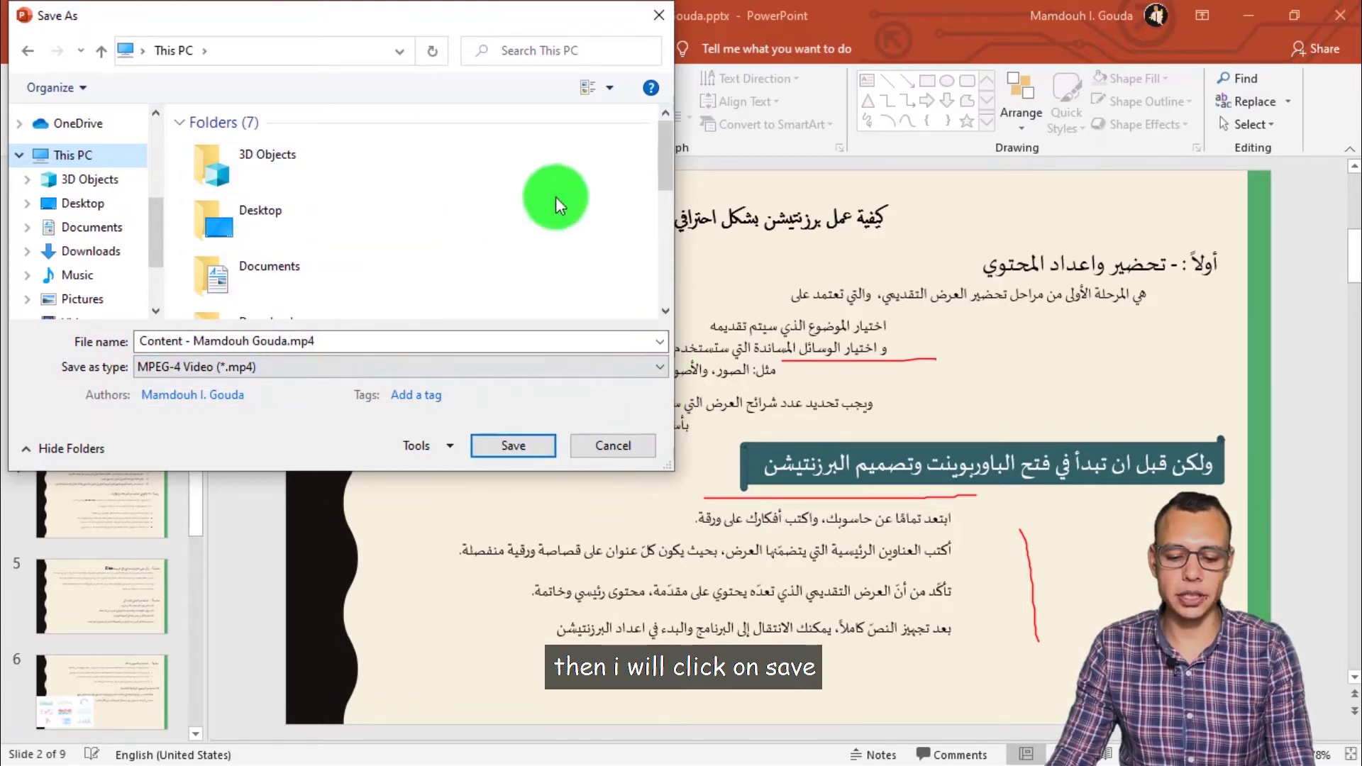
left_click(624, 446)
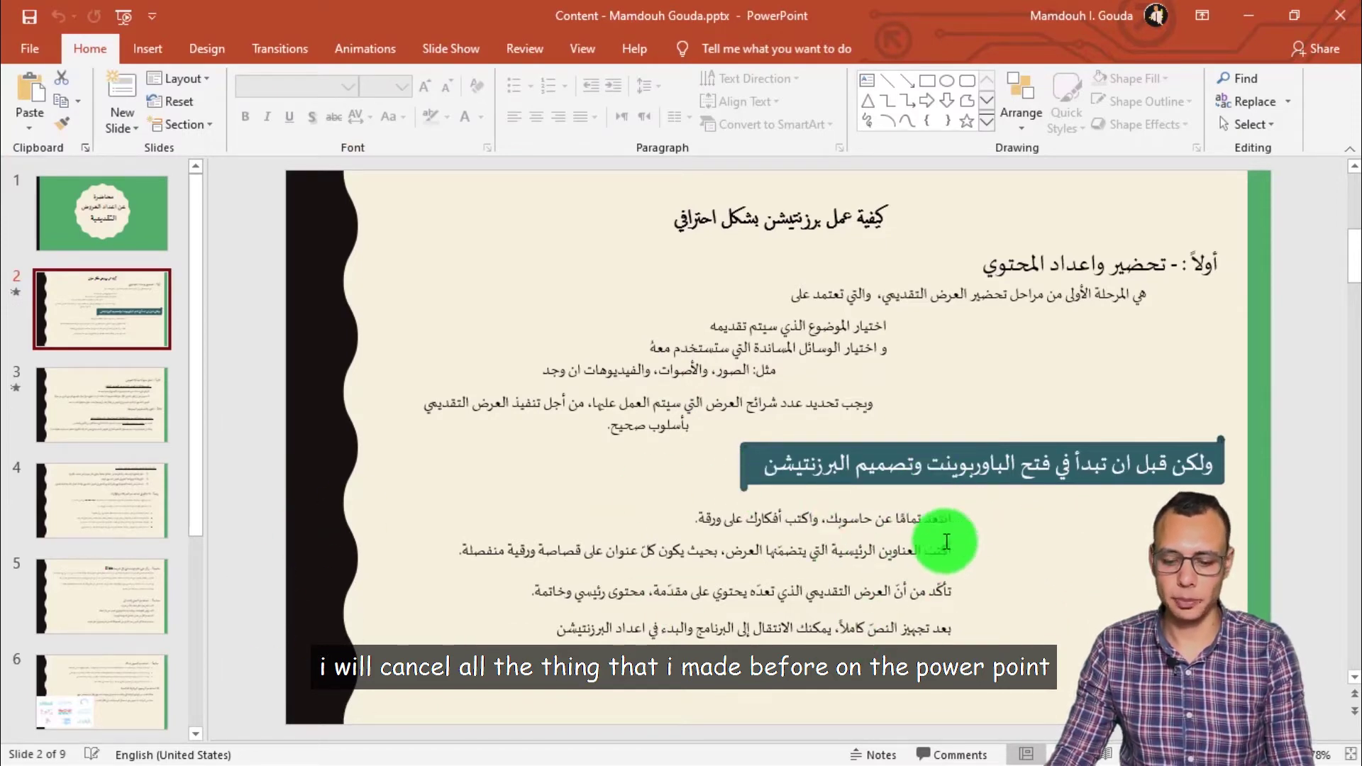
- Choose Create an Animated GIF at Large quality with 04.00 seconds per slide
left_click(32, 49)
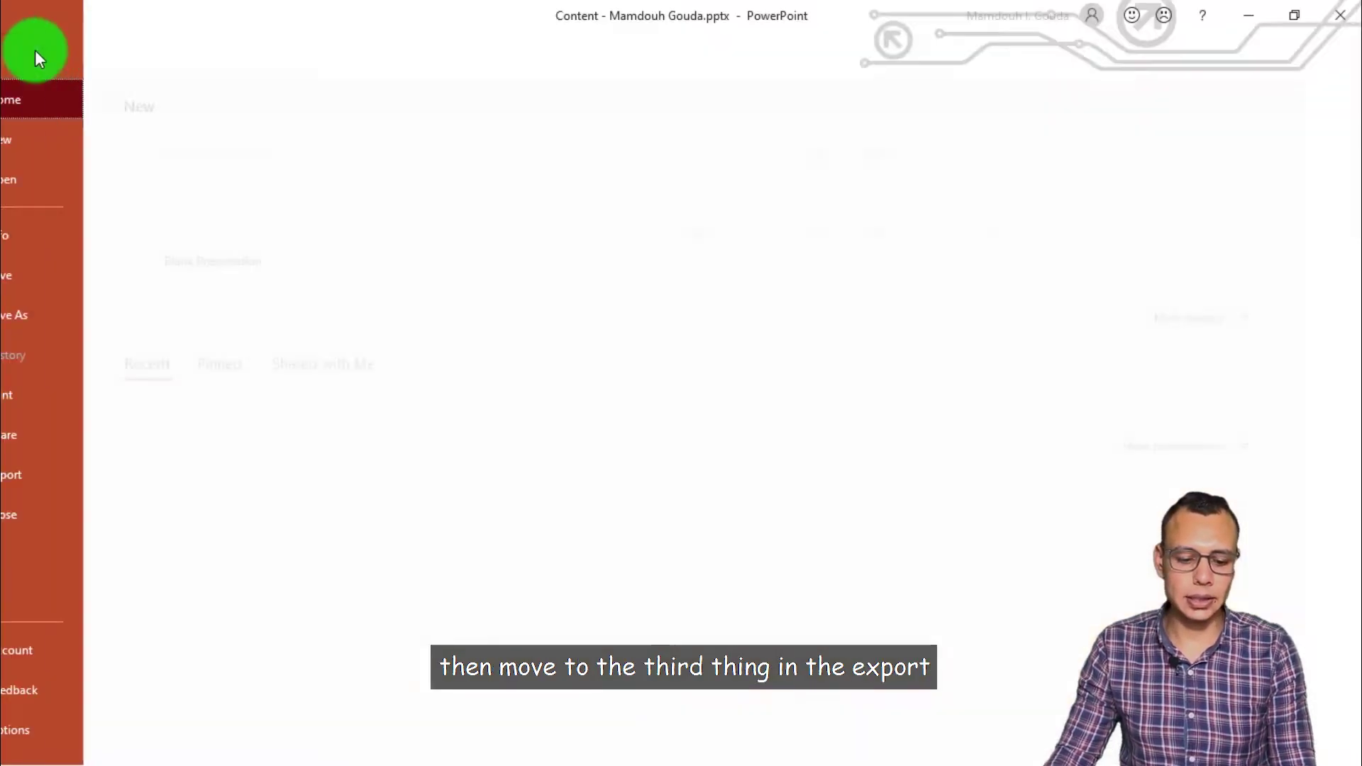
left_click(61, 471)
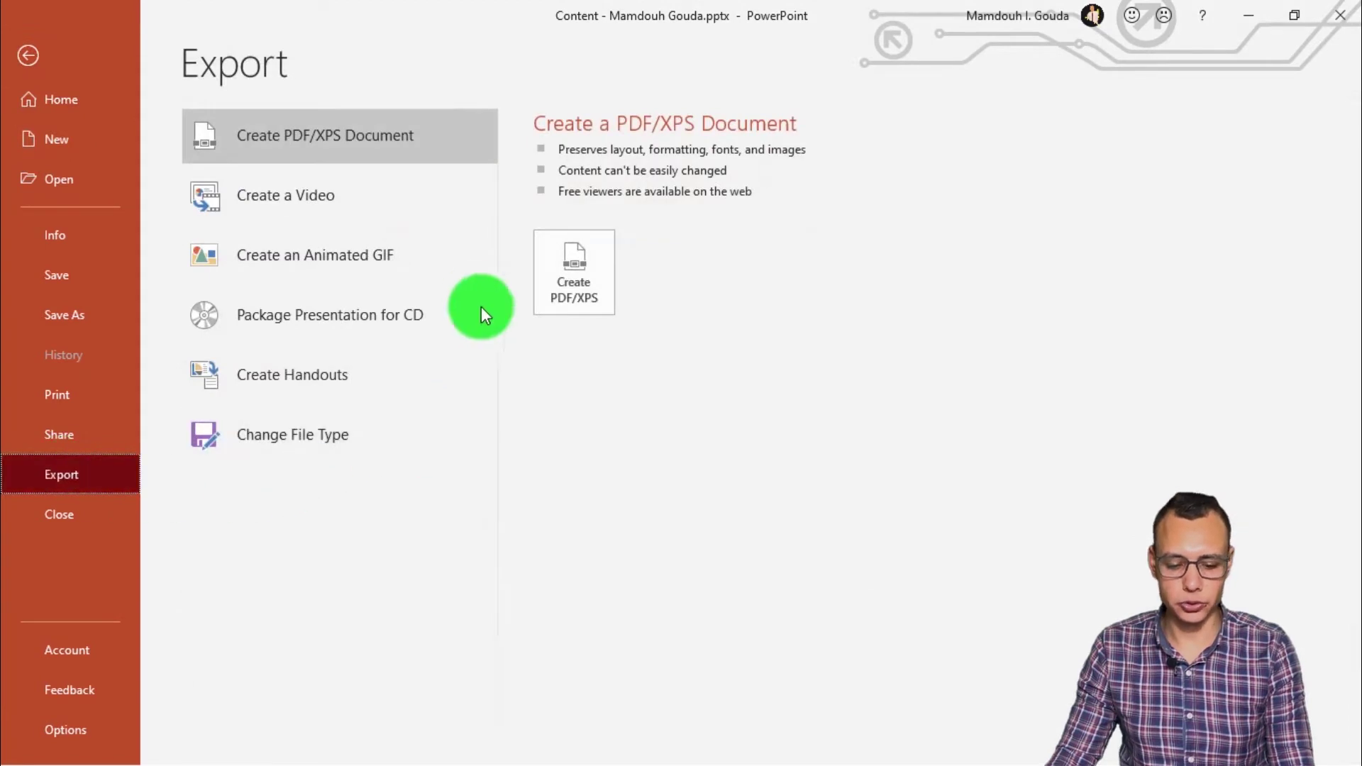
left_click(316, 268)
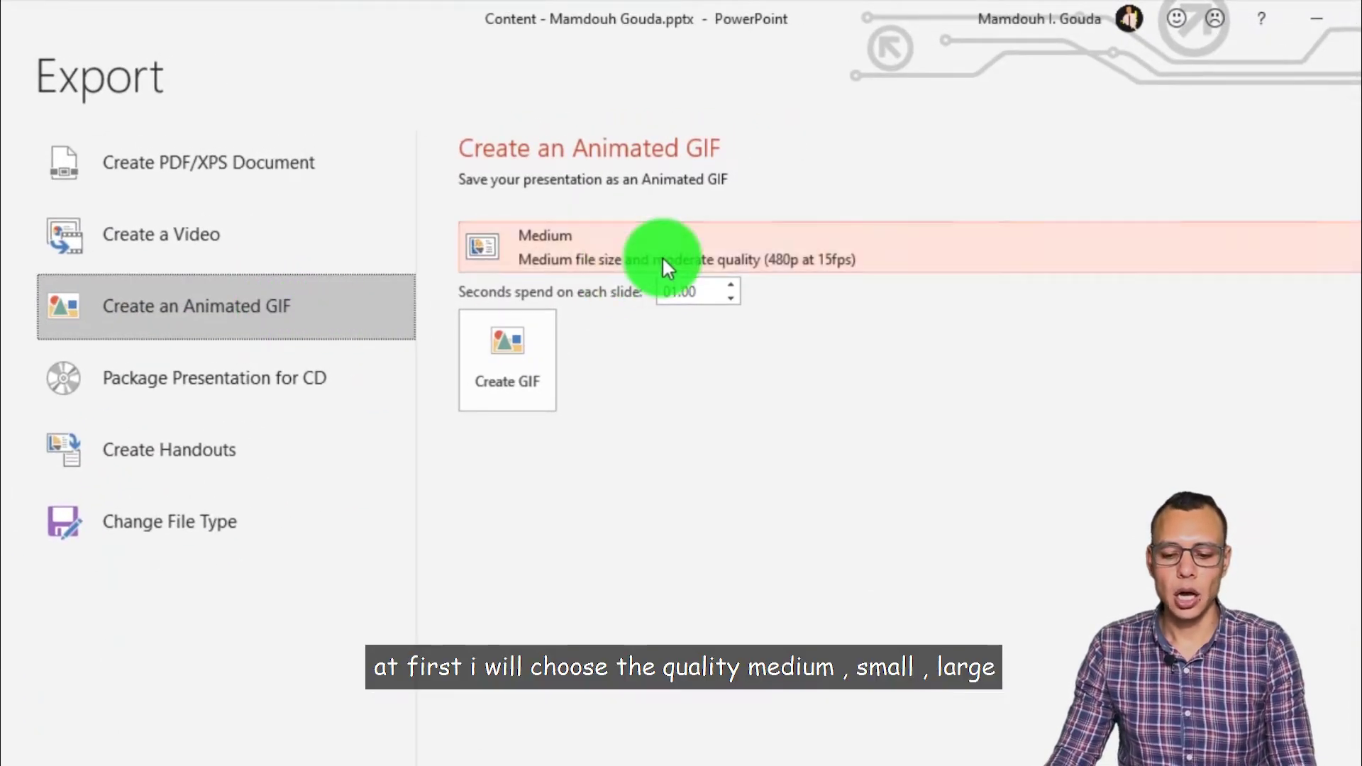
left_click(662, 257)
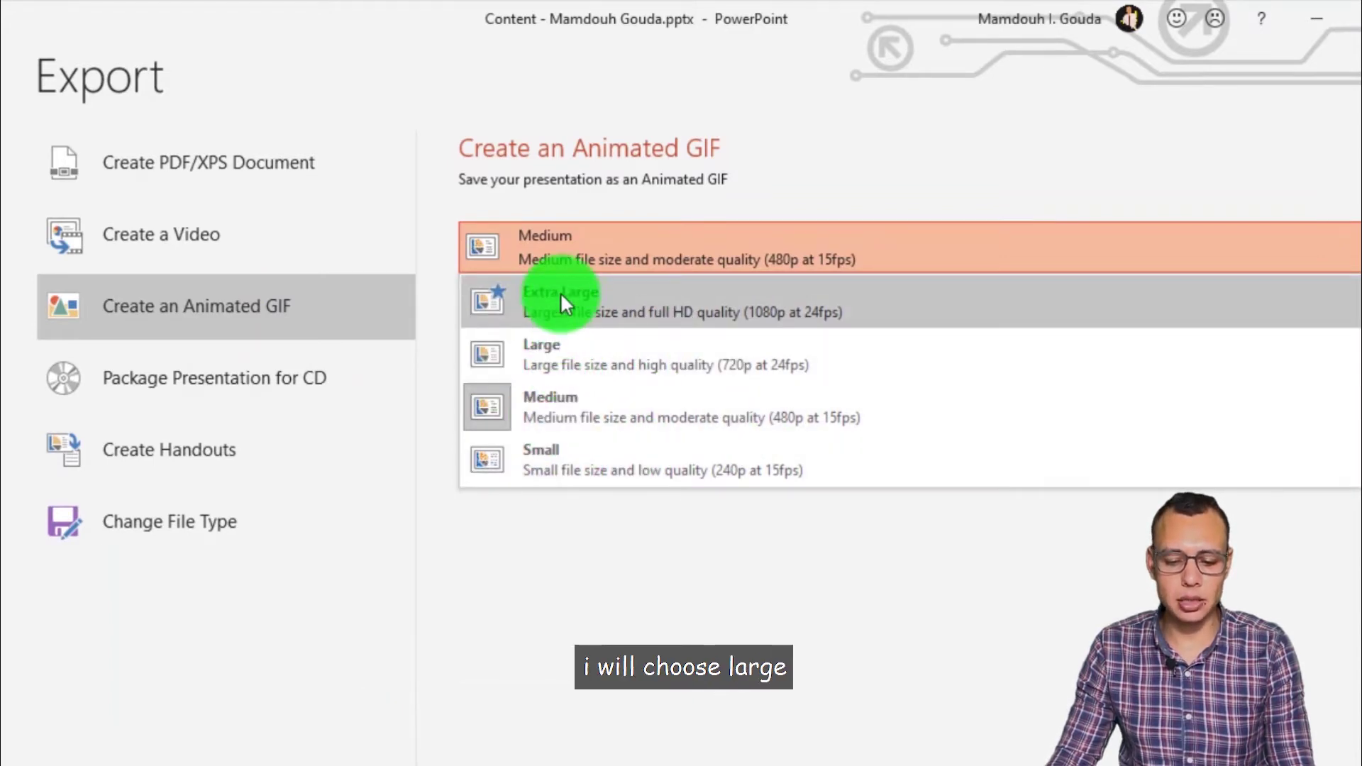
left_click(603, 362)
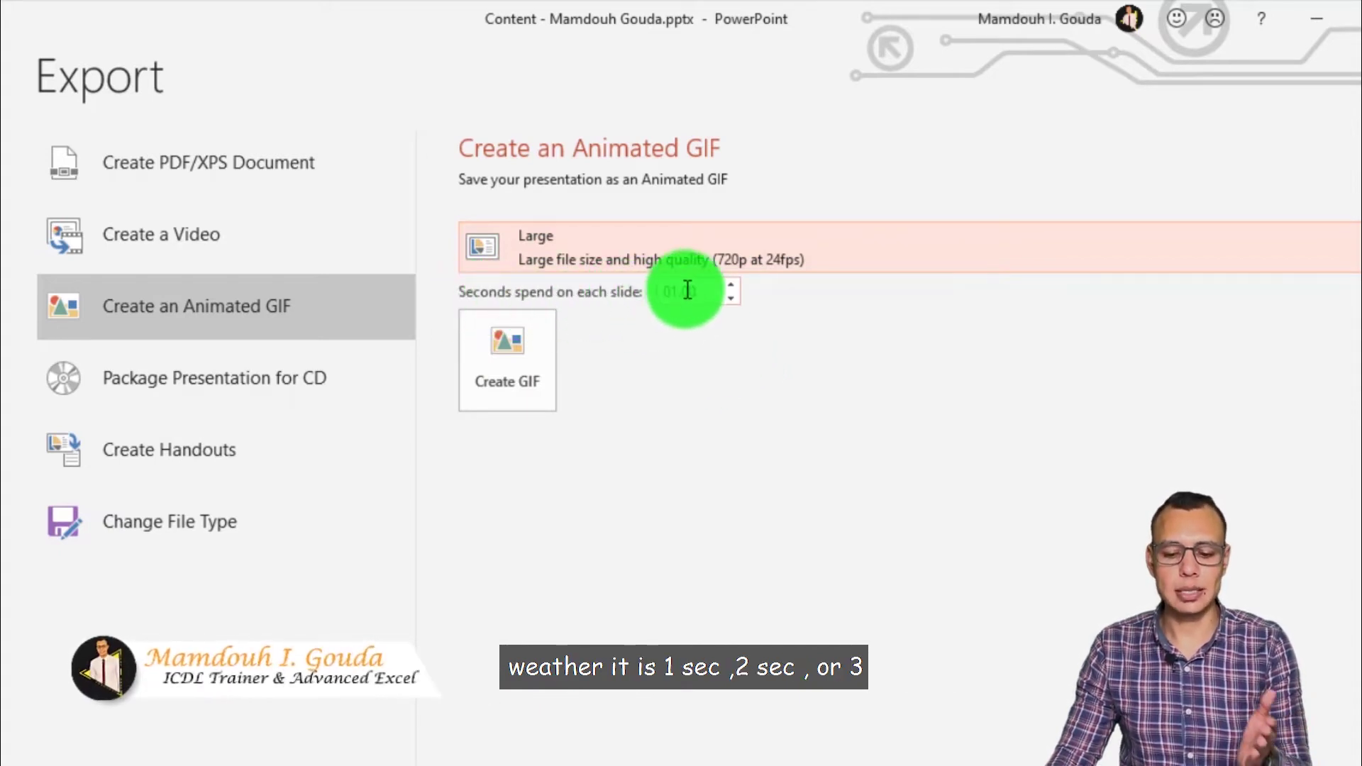
left_click(730, 285)
left_click(730, 284)
left_click(730, 285)
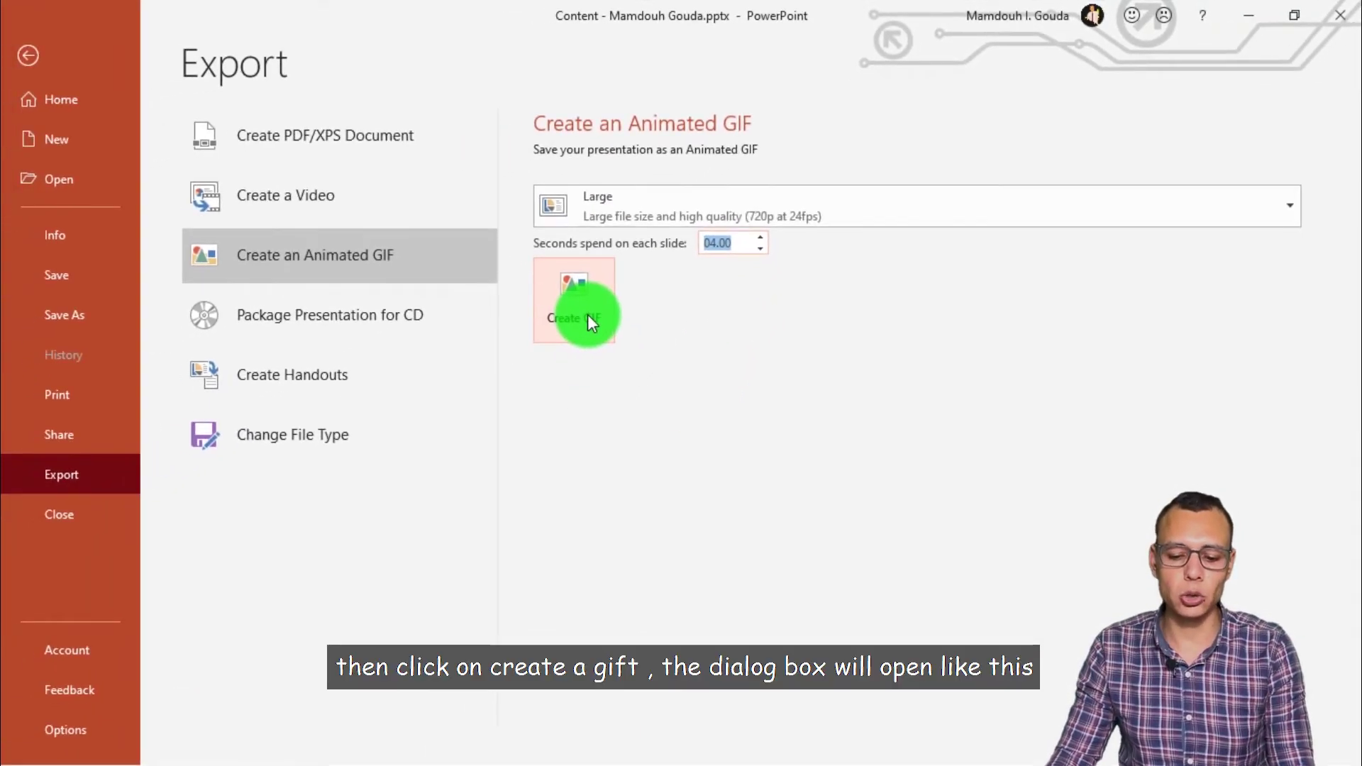
- Save the animated GIF to This PC under the presentation's name
left_click(588, 320)
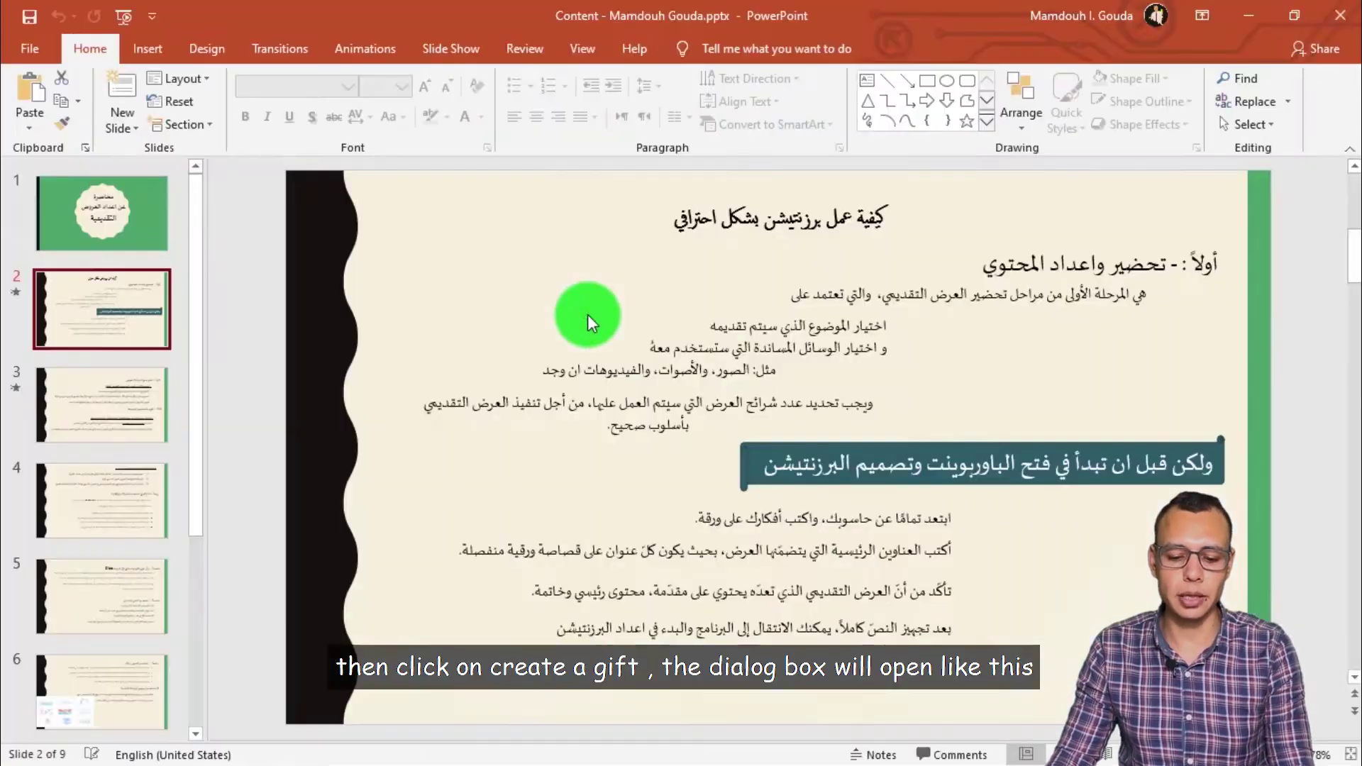
left_click(78, 122)
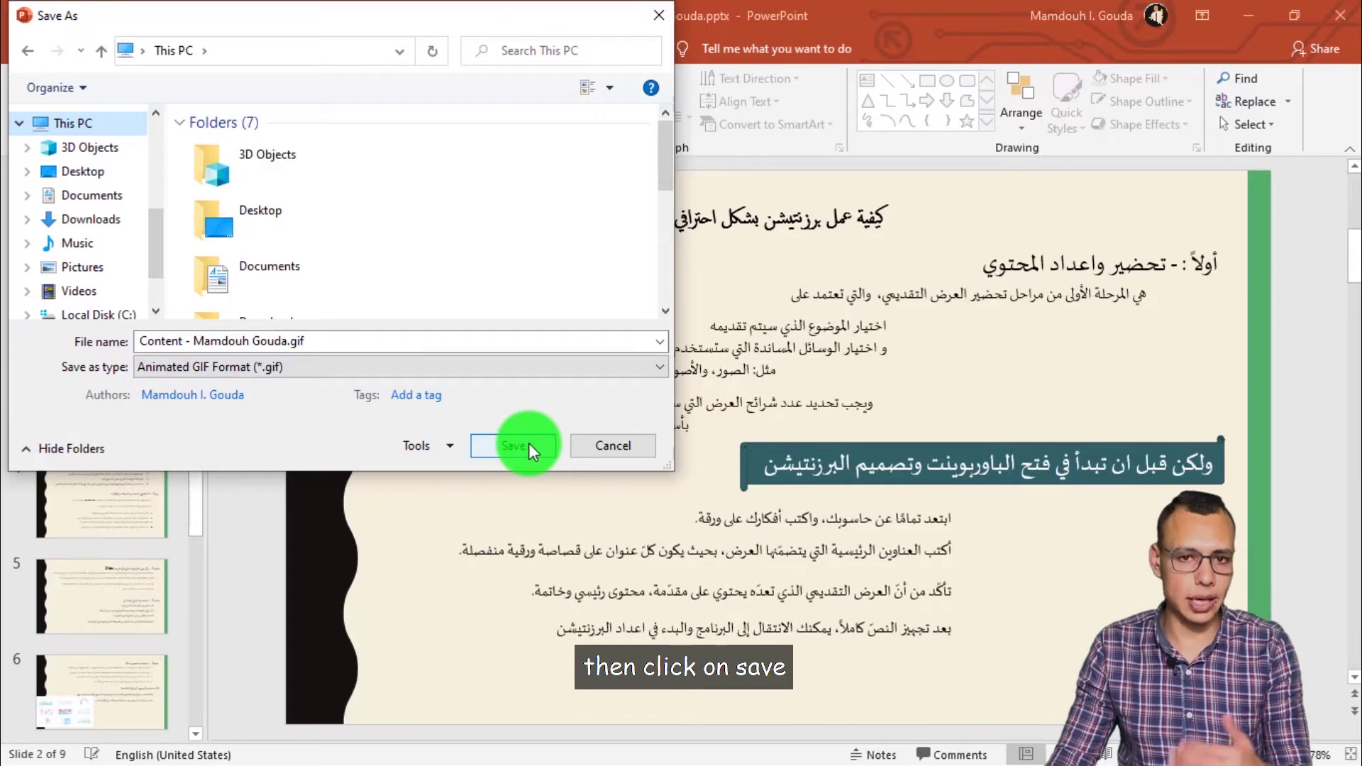
left_click(611, 443)
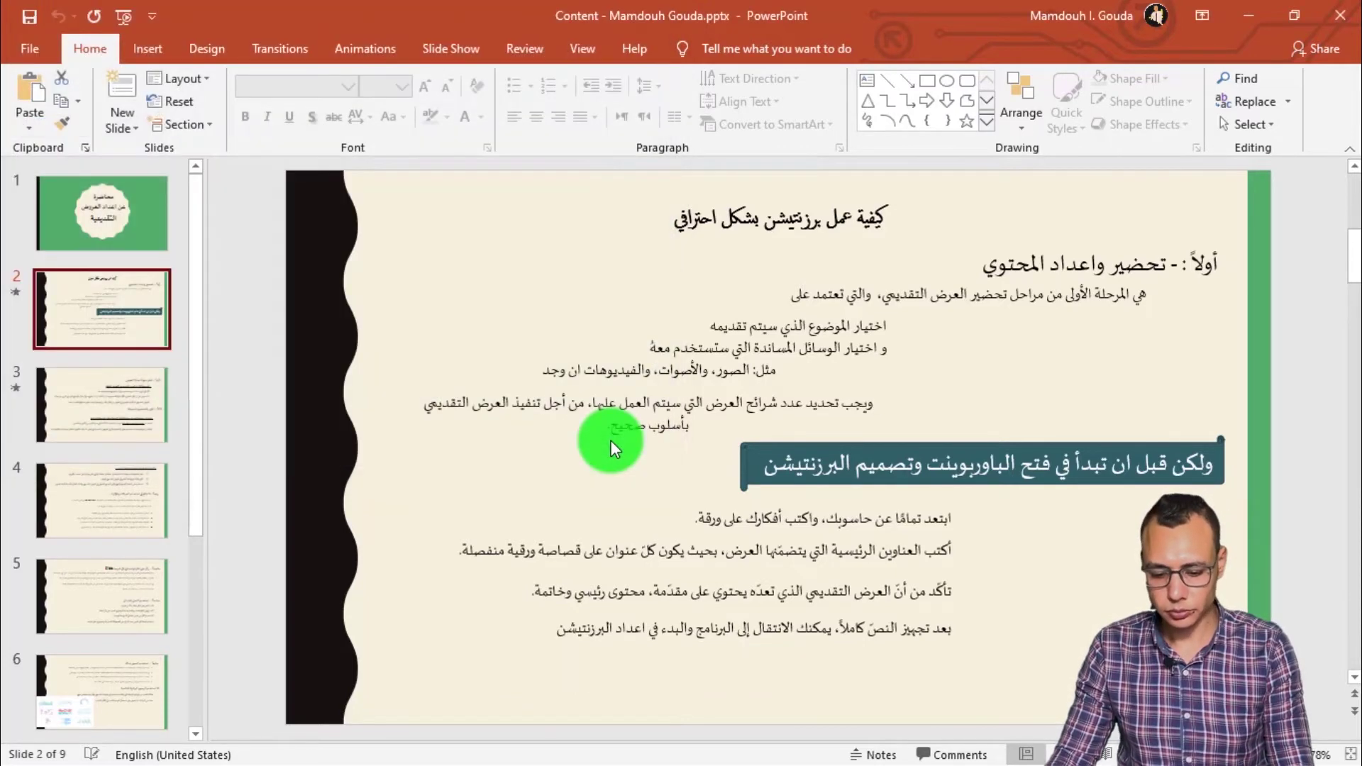
- Look over Package Presentation for CD, open and close its dialog, then return to Export
left_click(53, 48)
left_click(84, 471)
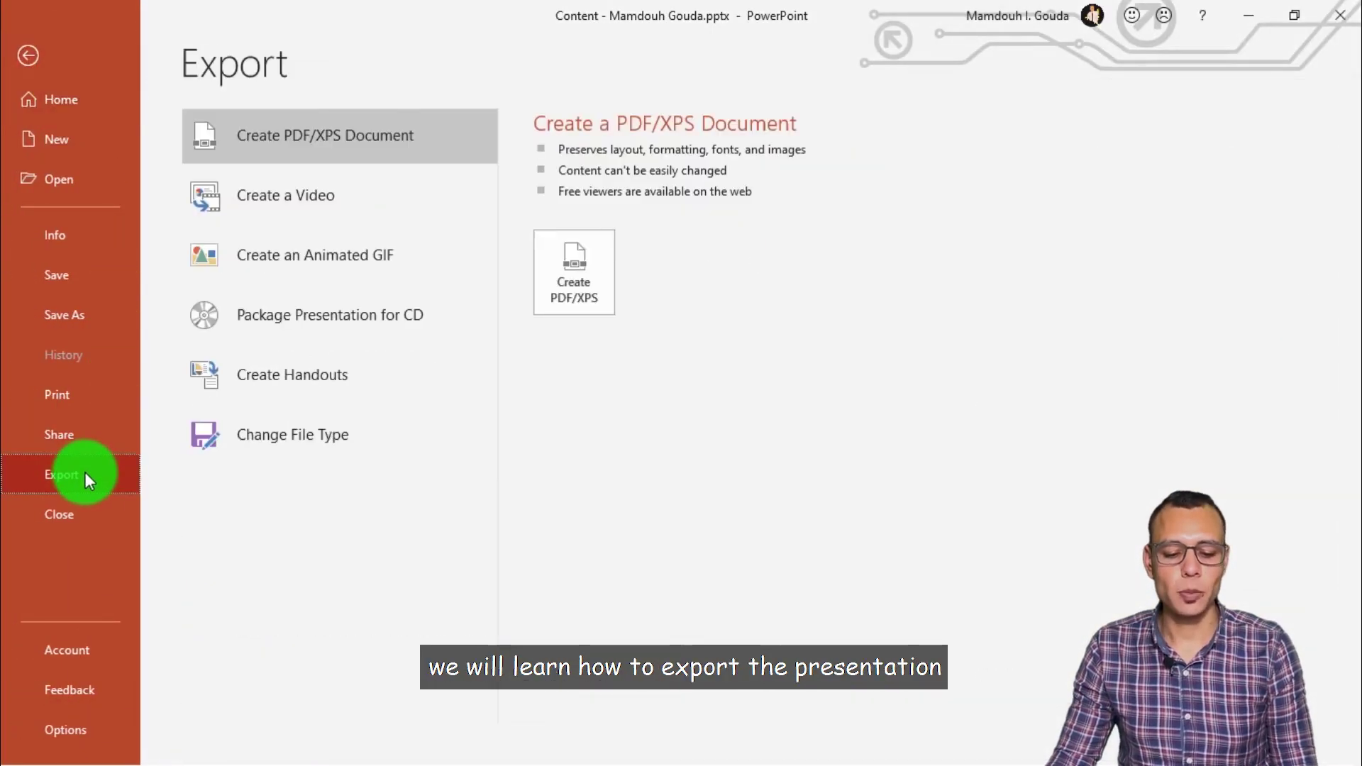
left_click(346, 316)
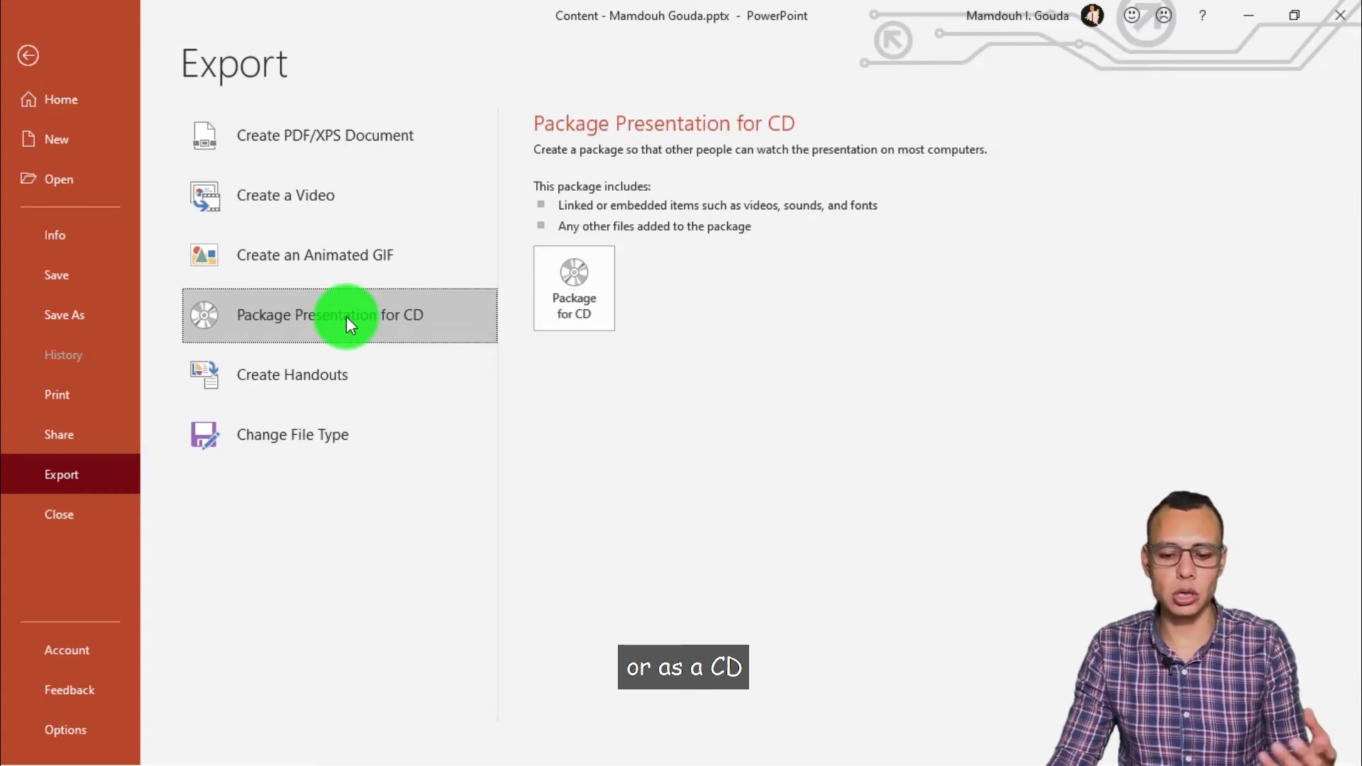
left_click(600, 307)
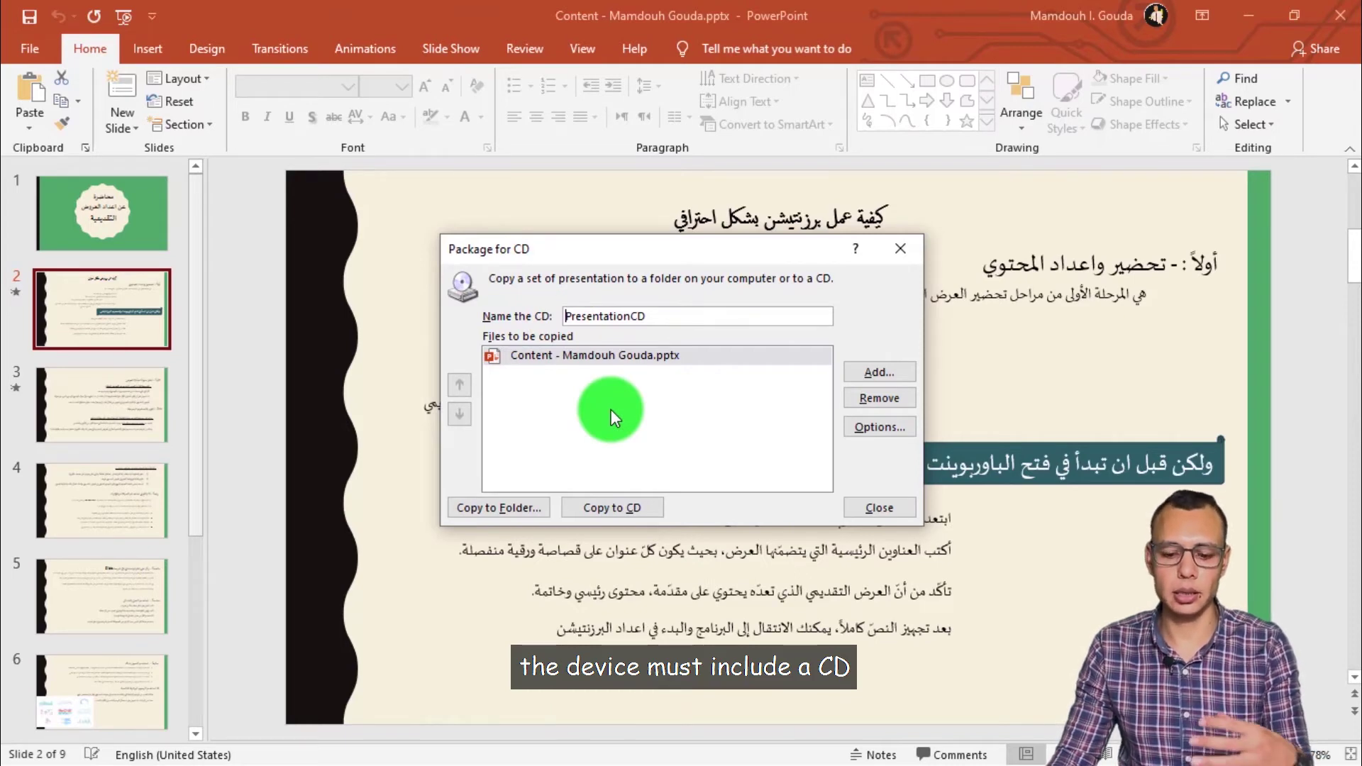
left_click(900, 249)
left_click(50, 47)
- Select PowerPoint Show (*.ppsx) under Change File Type and open Save As for the Desktop's New folder
left_click(77, 485)
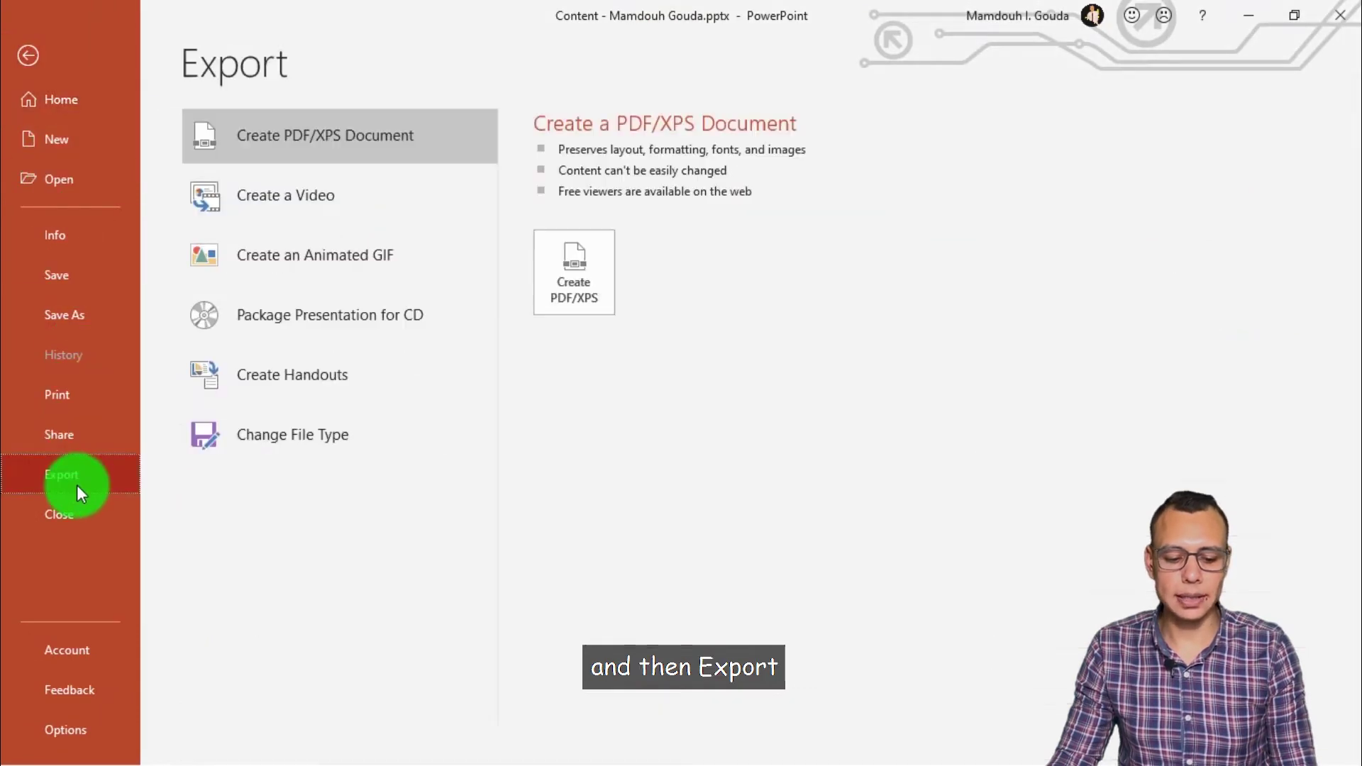
left_click(327, 394)
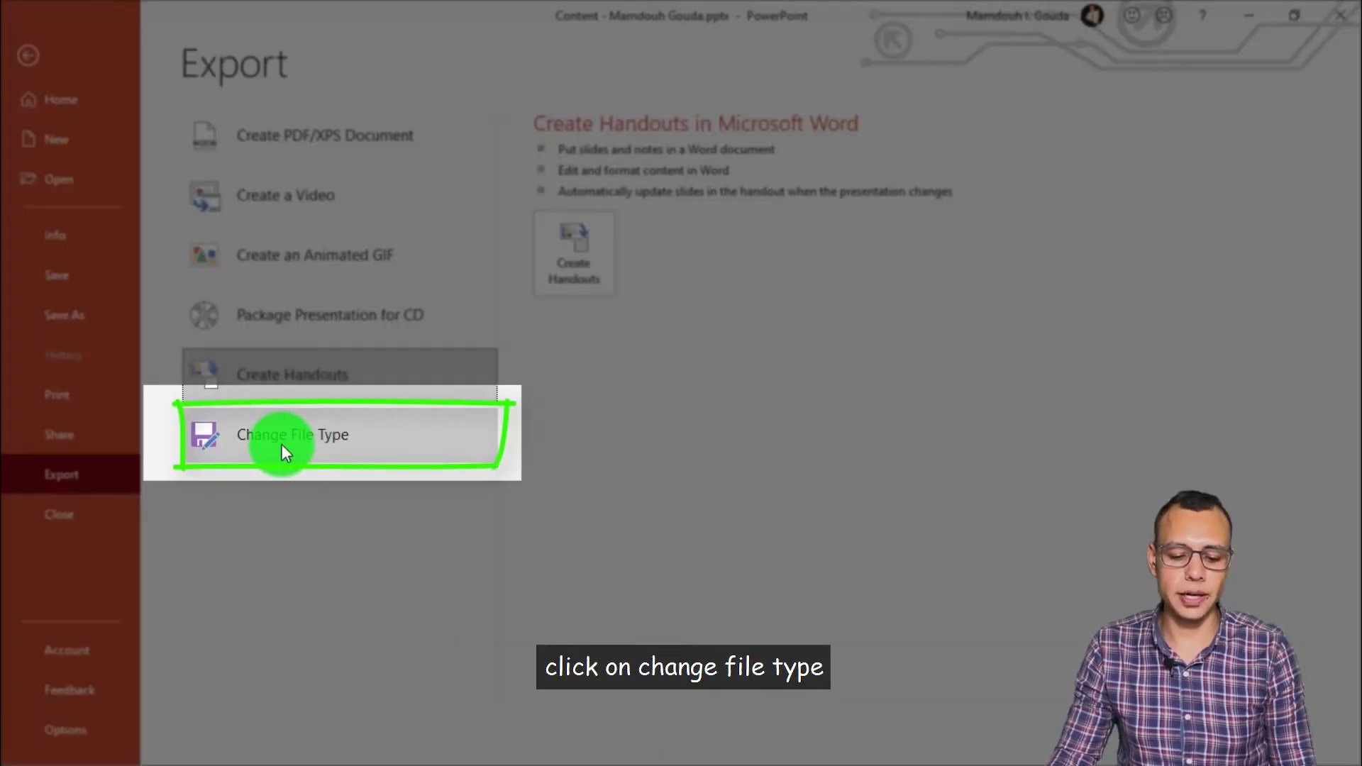
left_click(282, 447)
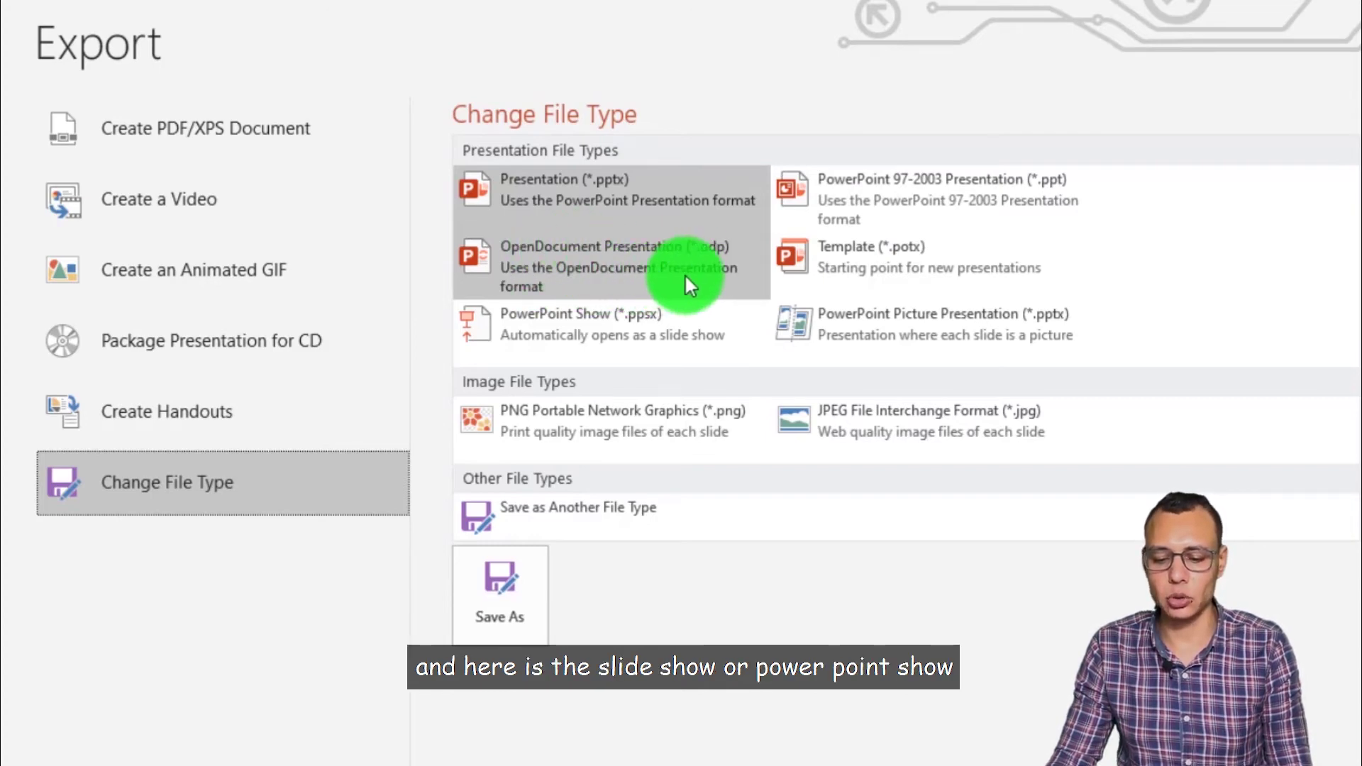
left_click(538, 316)
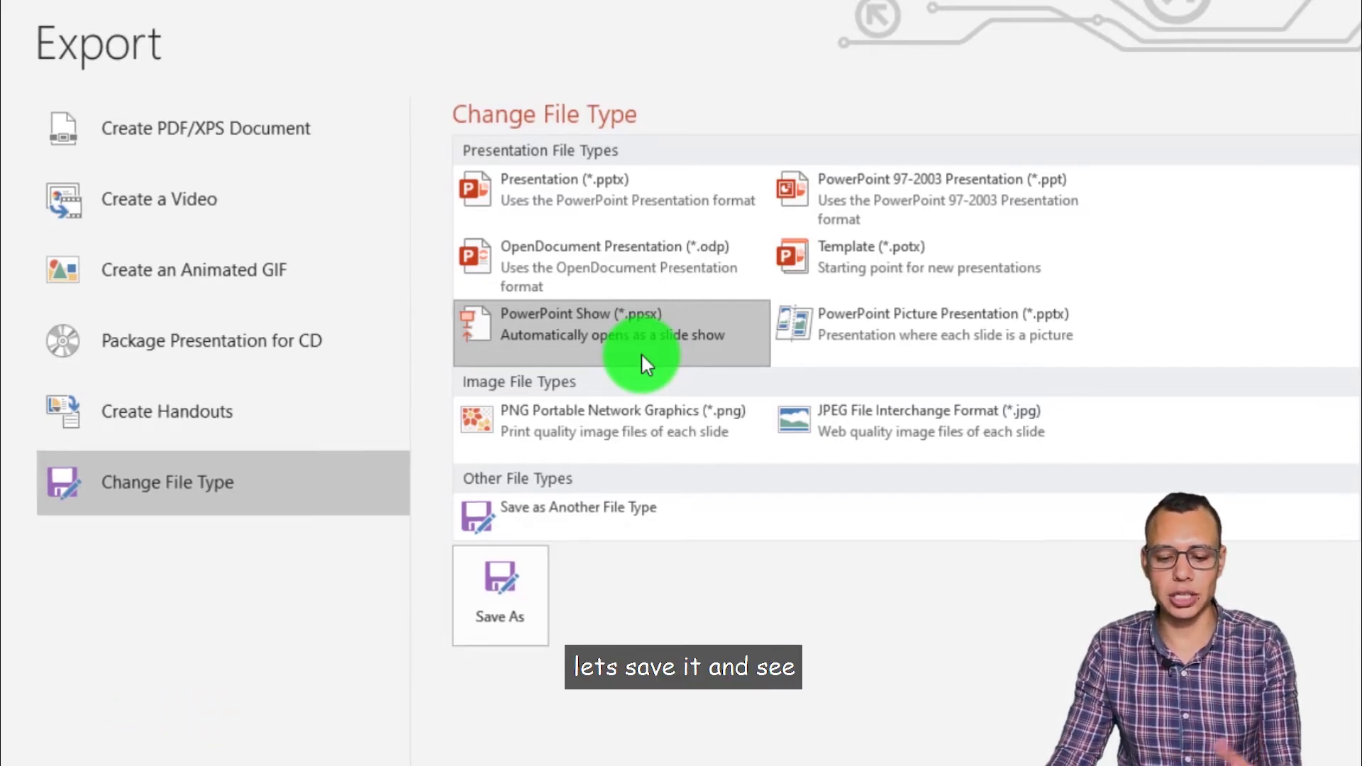
left_click(547, 557)
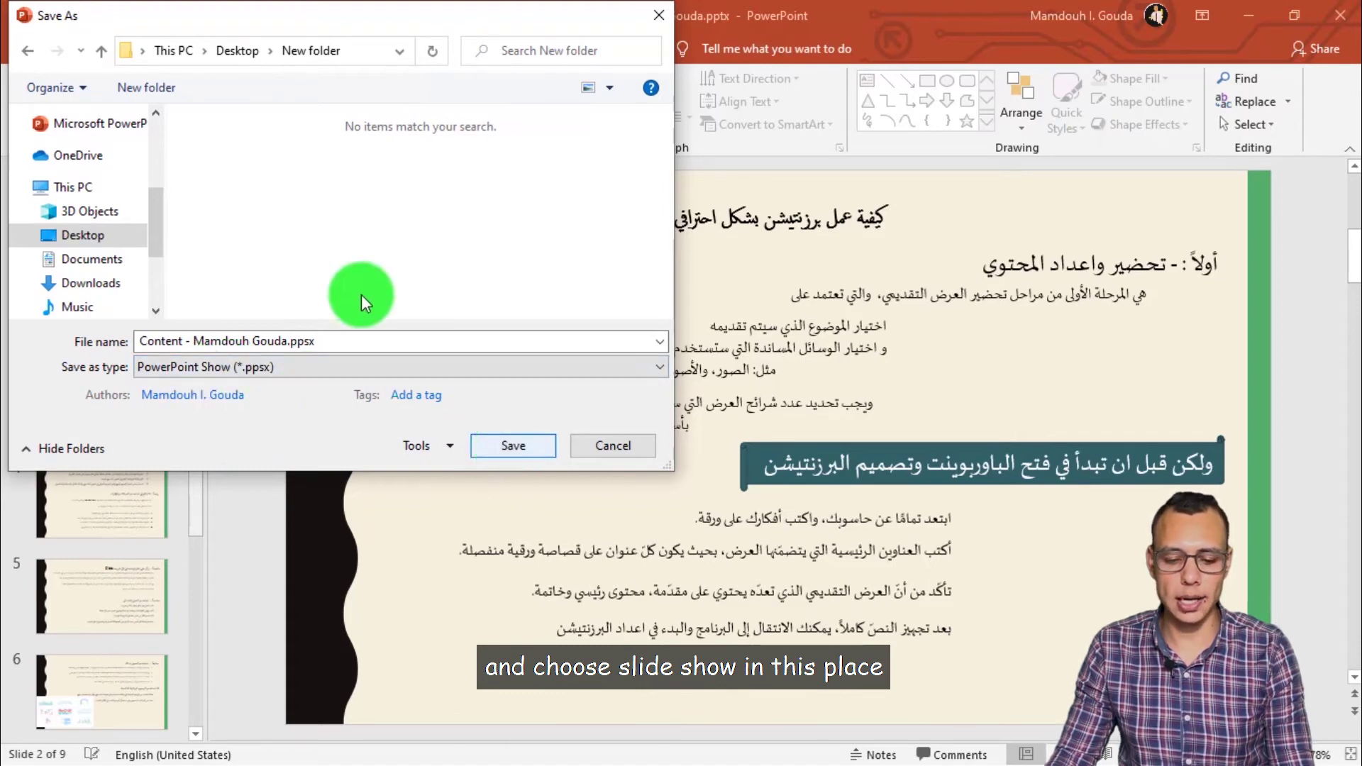
- Save the .ppsx slide show, then save a Presentation (*.pptx) copy in the same New folder
left_click(543, 454)
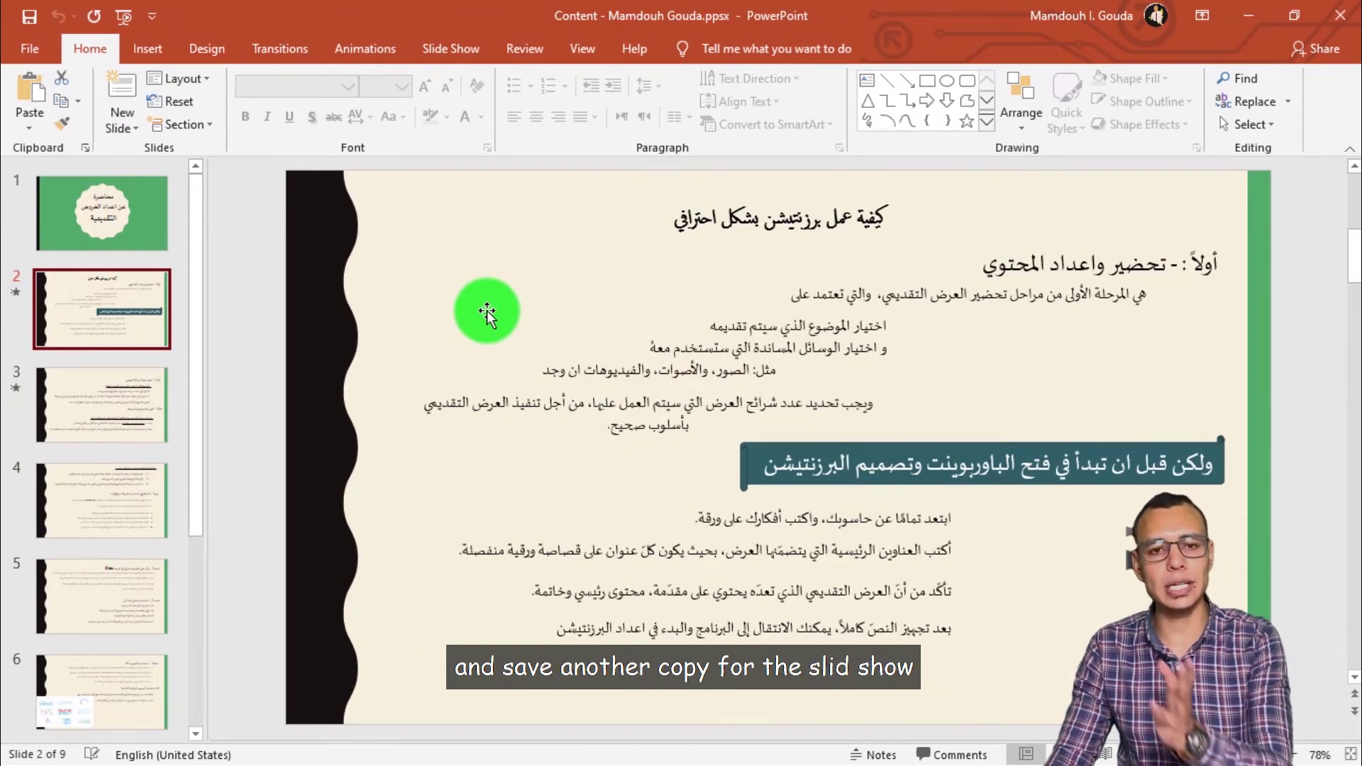
left_click(22, 47)
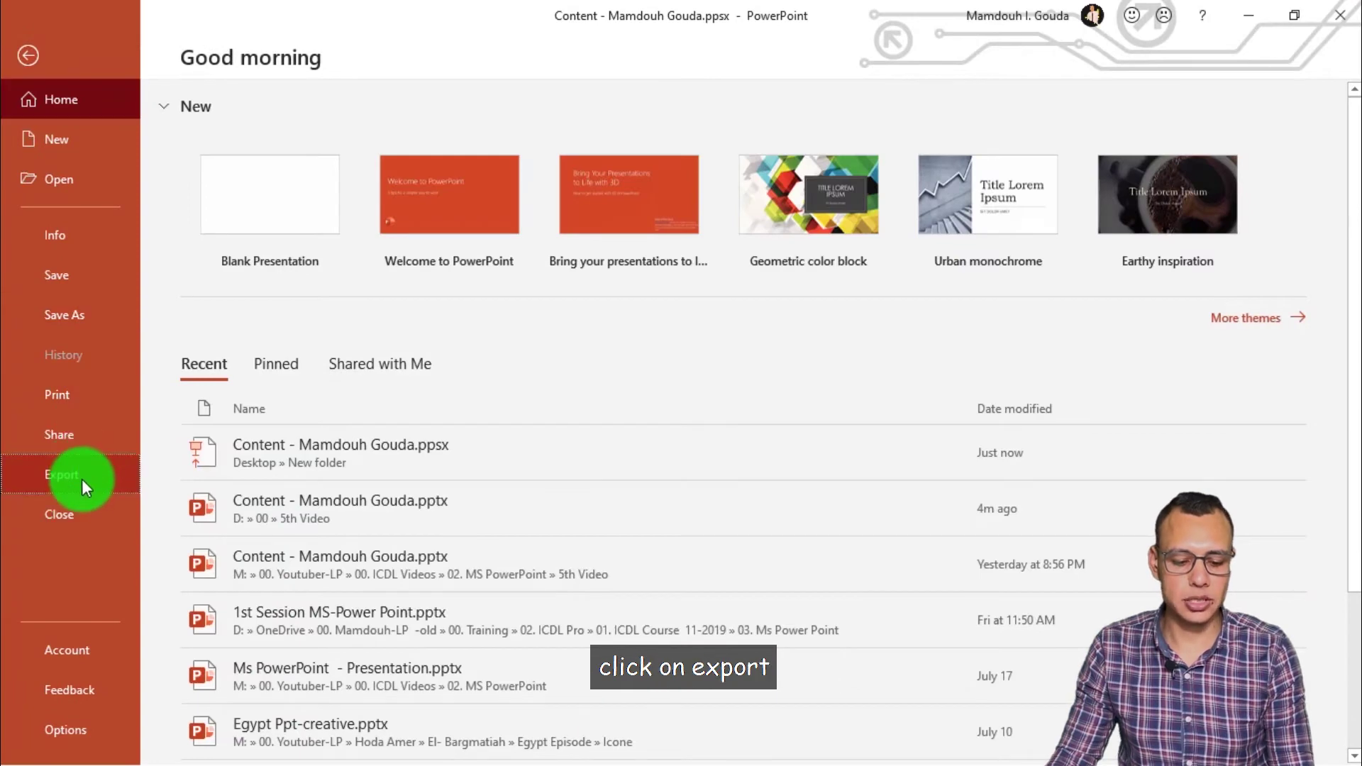
left_click(82, 479)
left_click(314, 434)
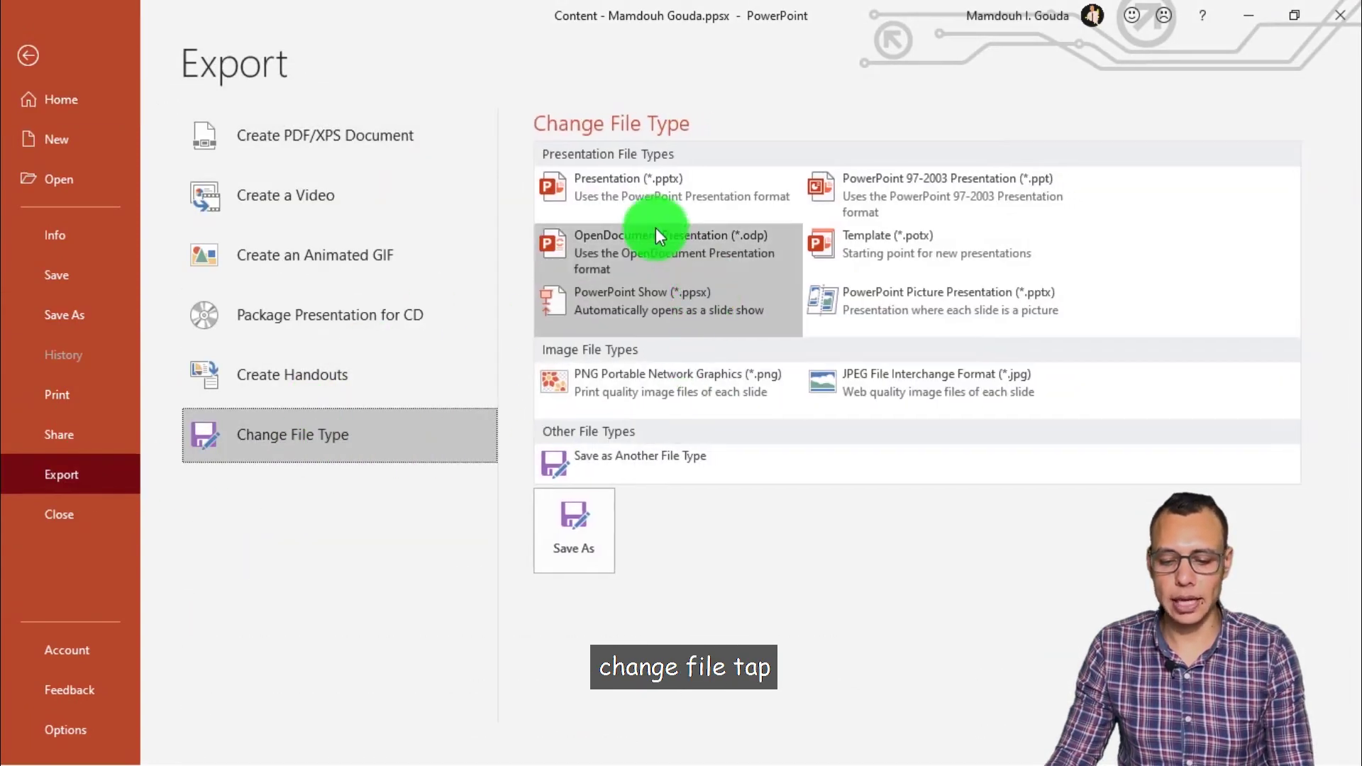
left_click(627, 184)
double_click(627, 185)
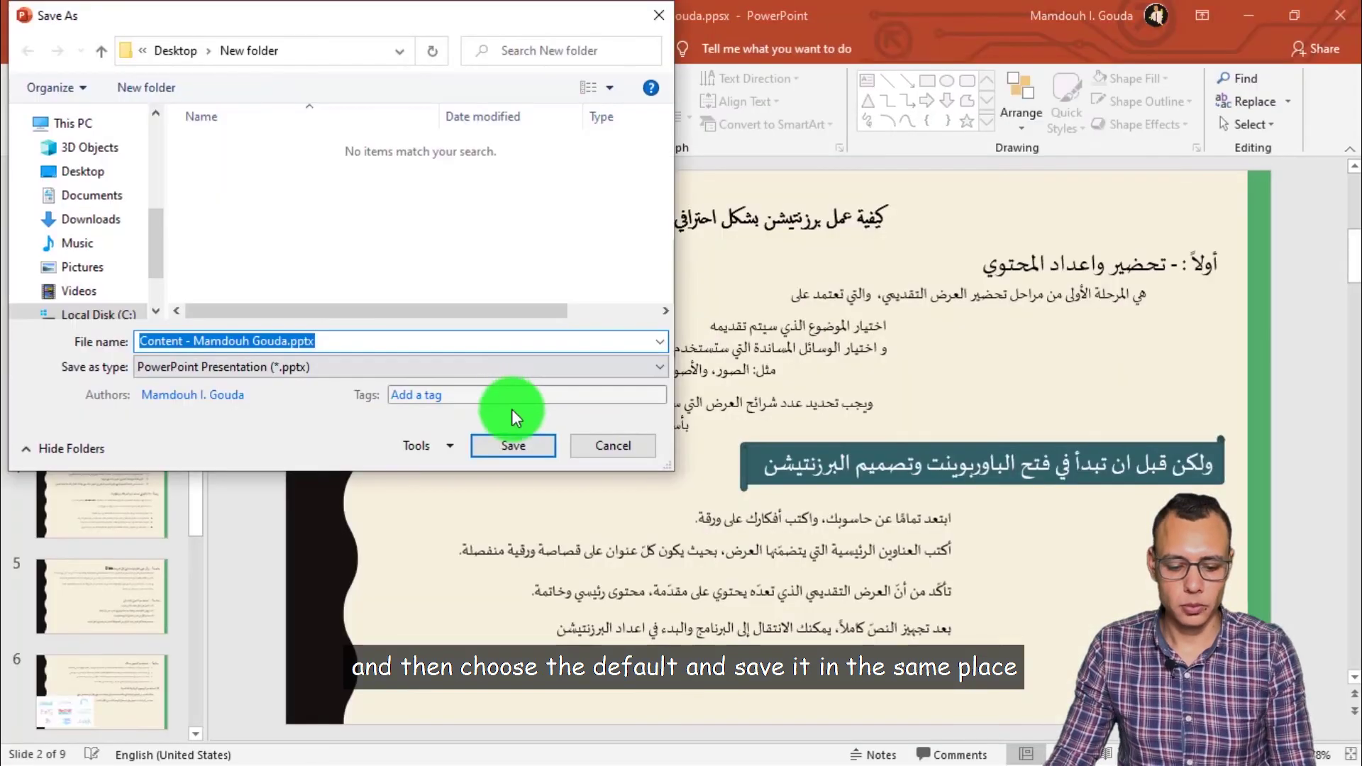
left_click(534, 442)
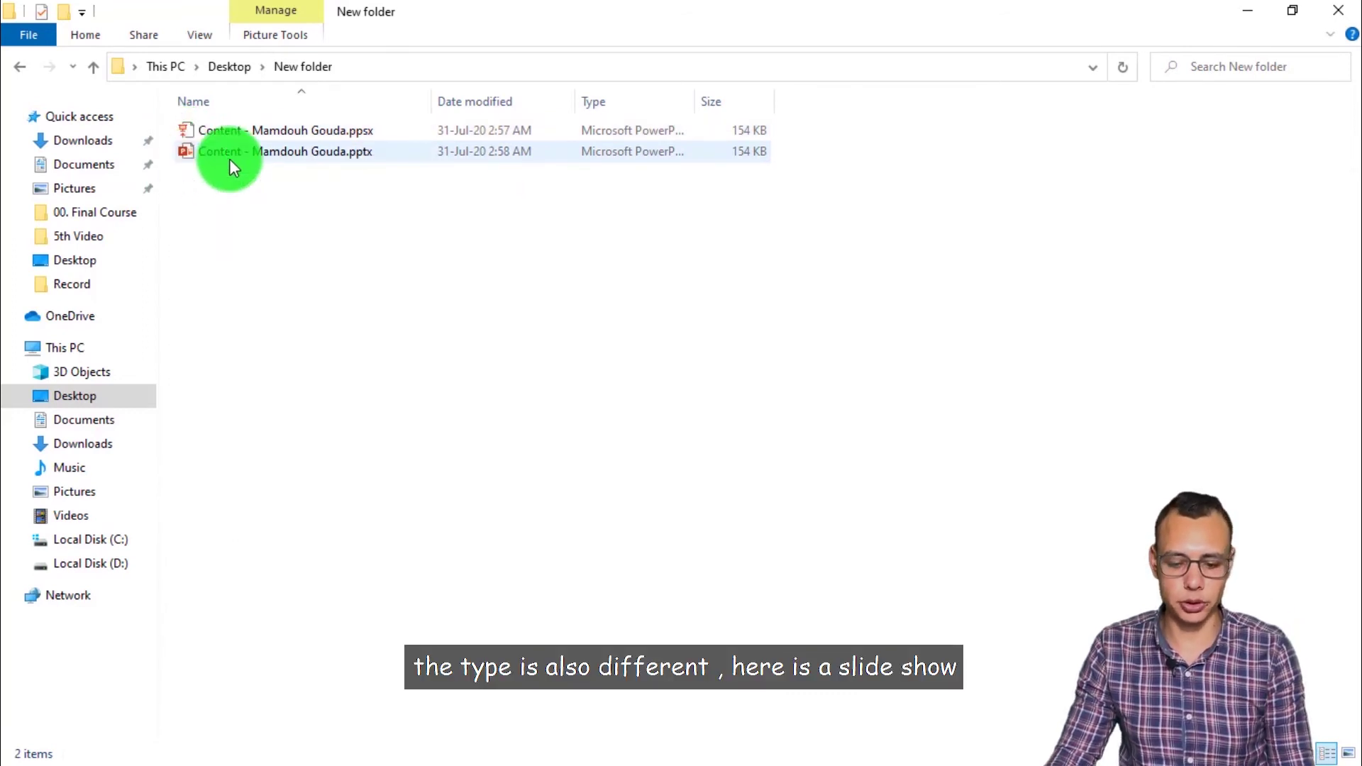
- Widen the Type column to show full file types, then open the .pptx copy
left_click_drag(694, 102, 886, 103)
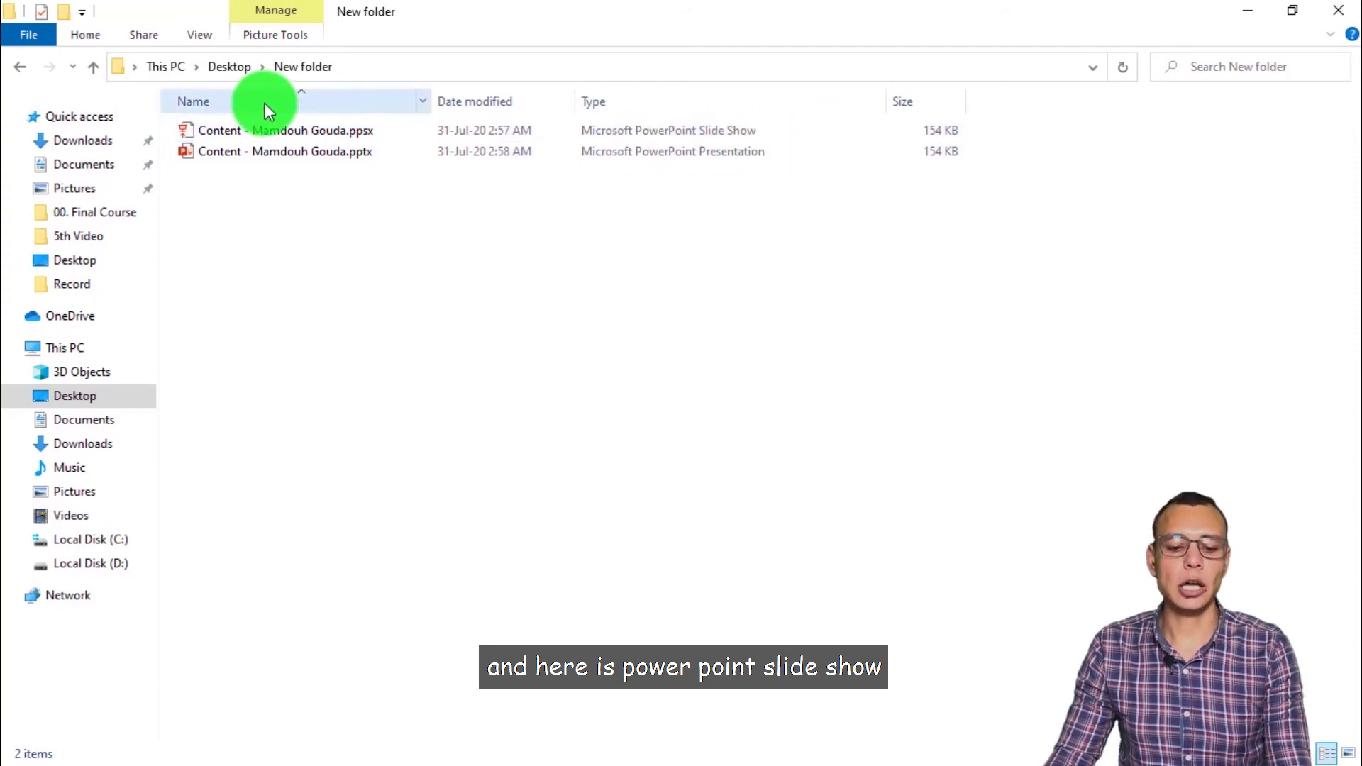
left_click(295, 160)
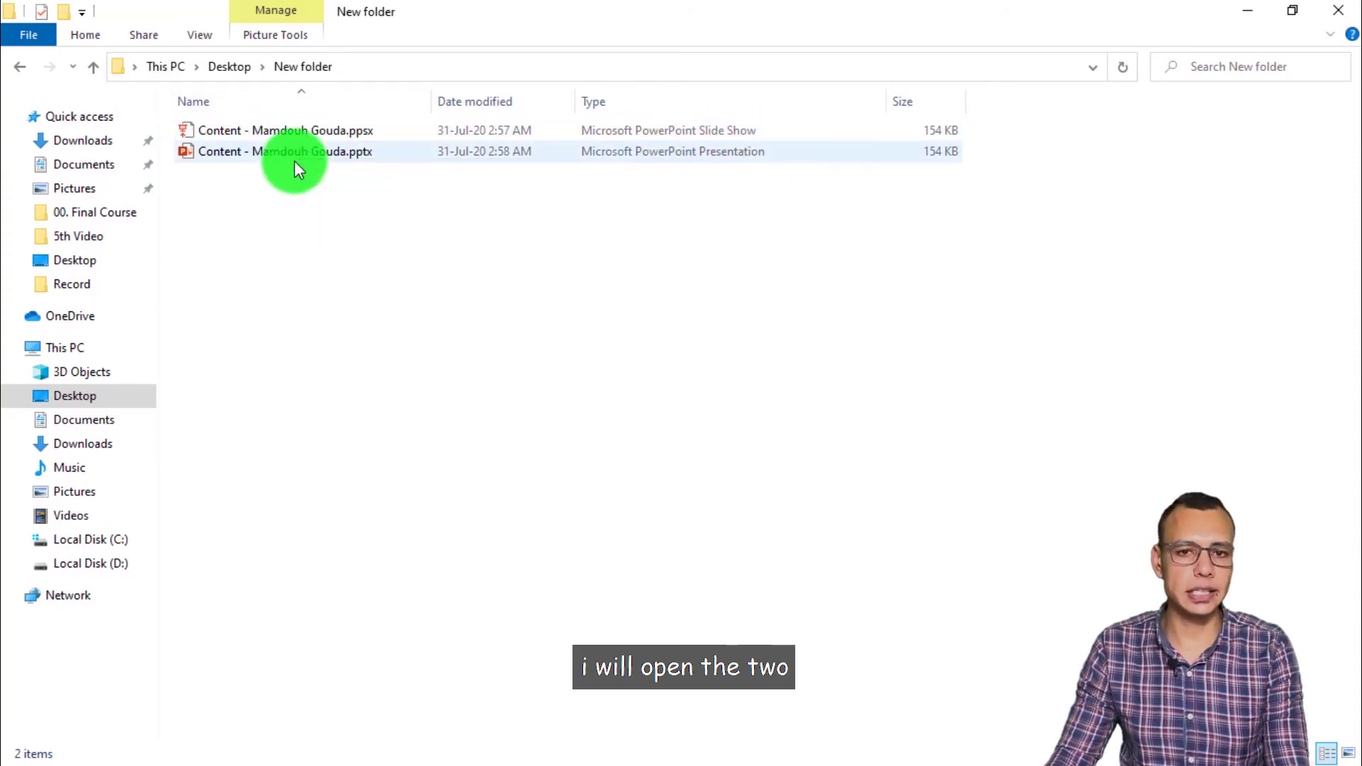
left_click(231, 151)
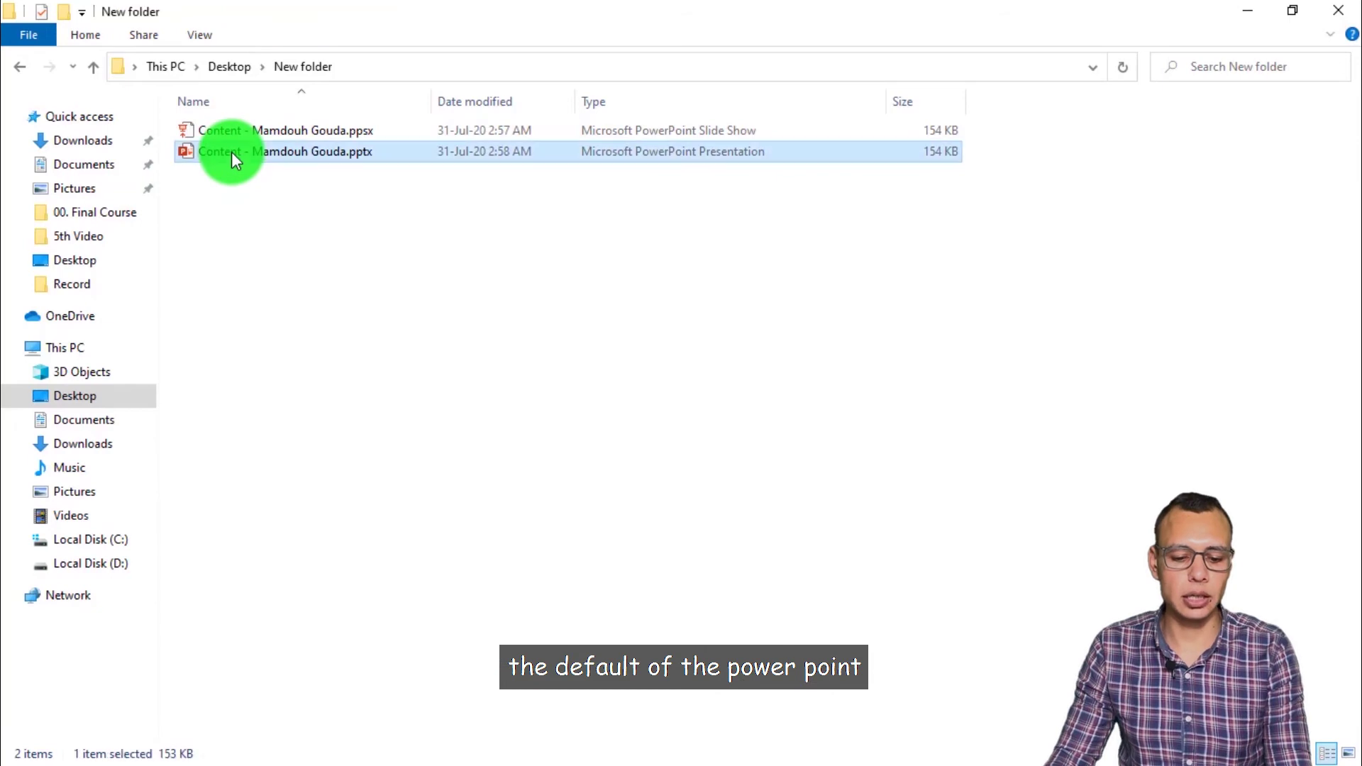
double_click(234, 155)
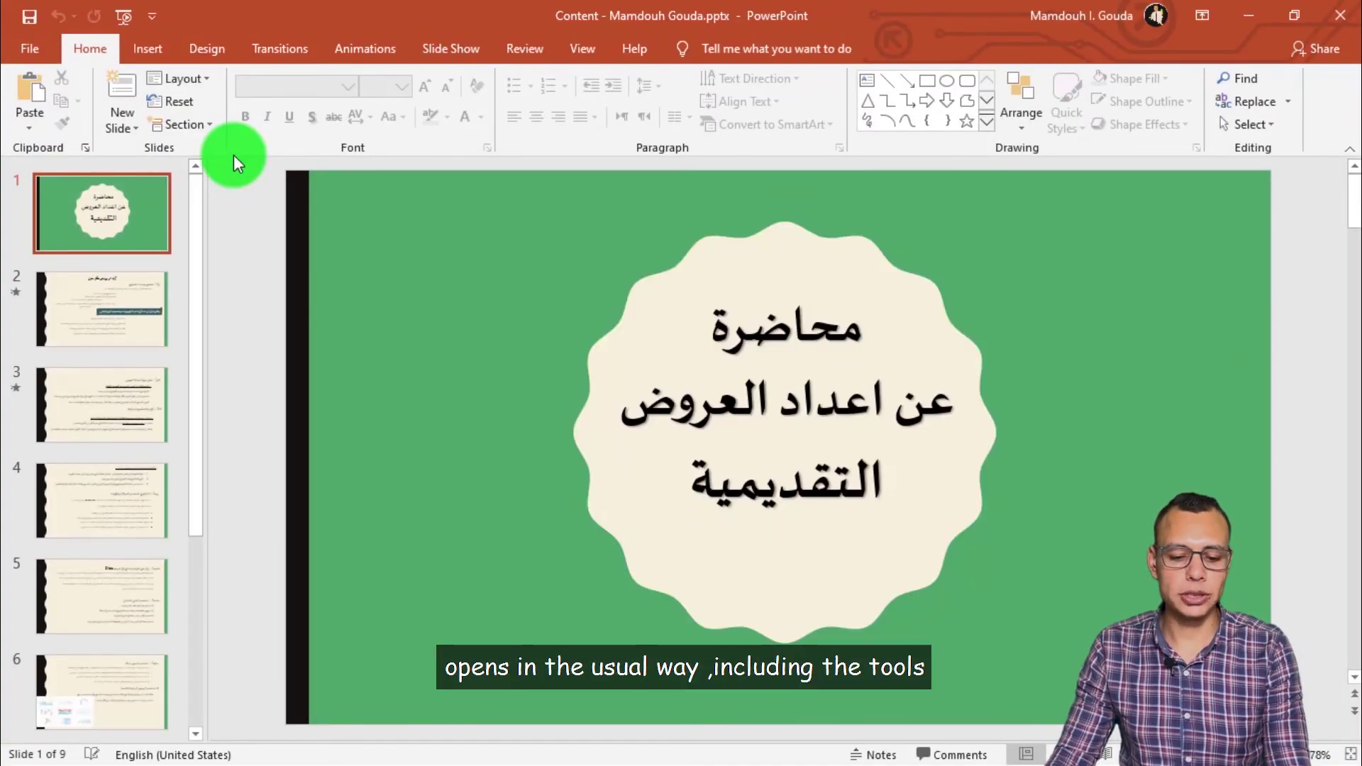
- Select the title text box and the slide 3 thumbnail to confirm the .pptx copy is editable
left_click(758, 320)
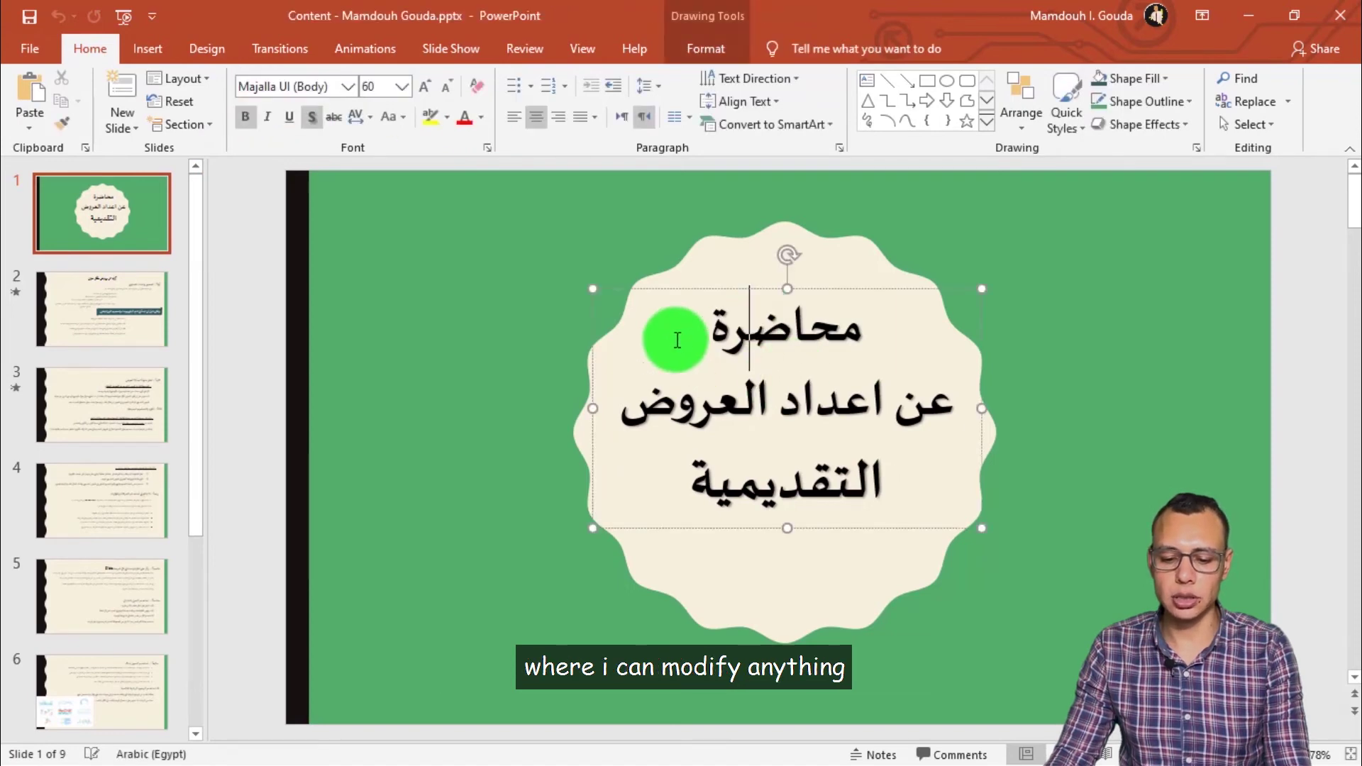
left_click(100, 401)
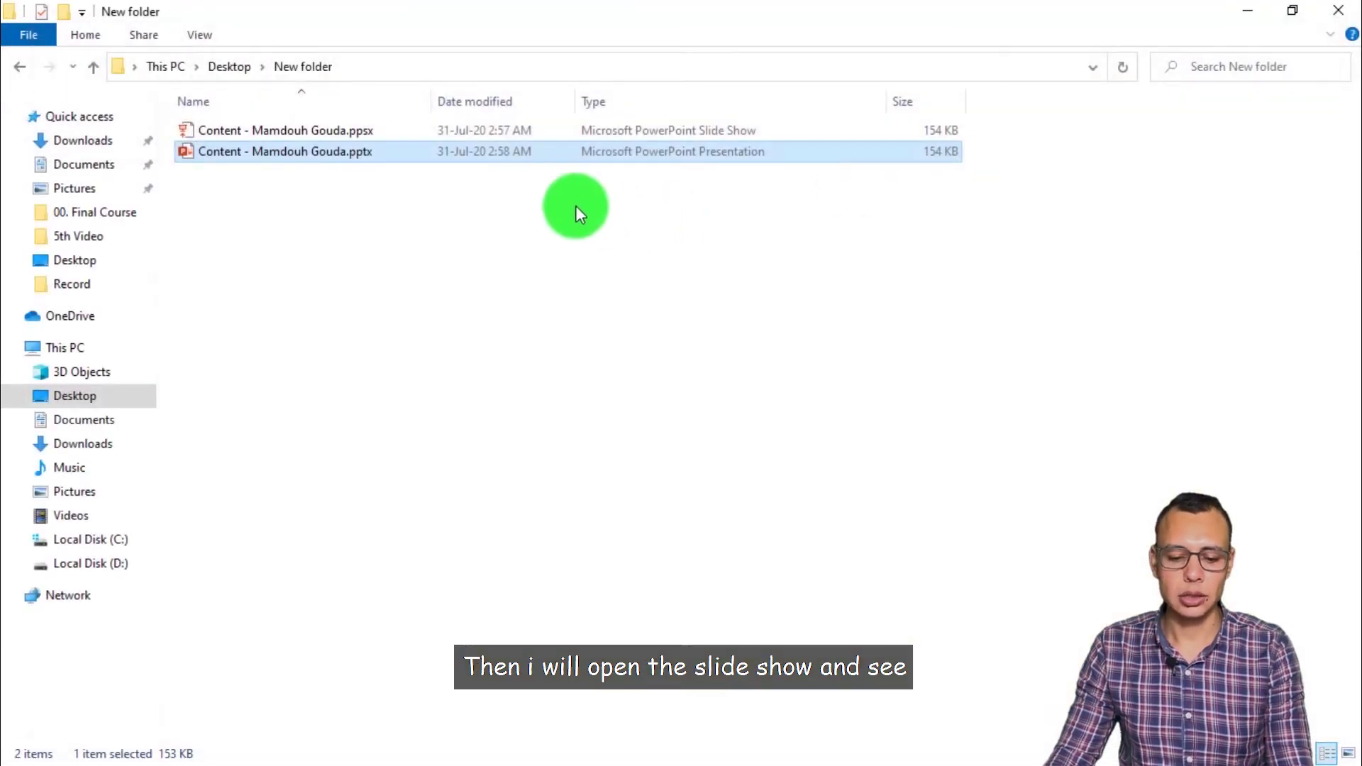
double_click(249, 135)
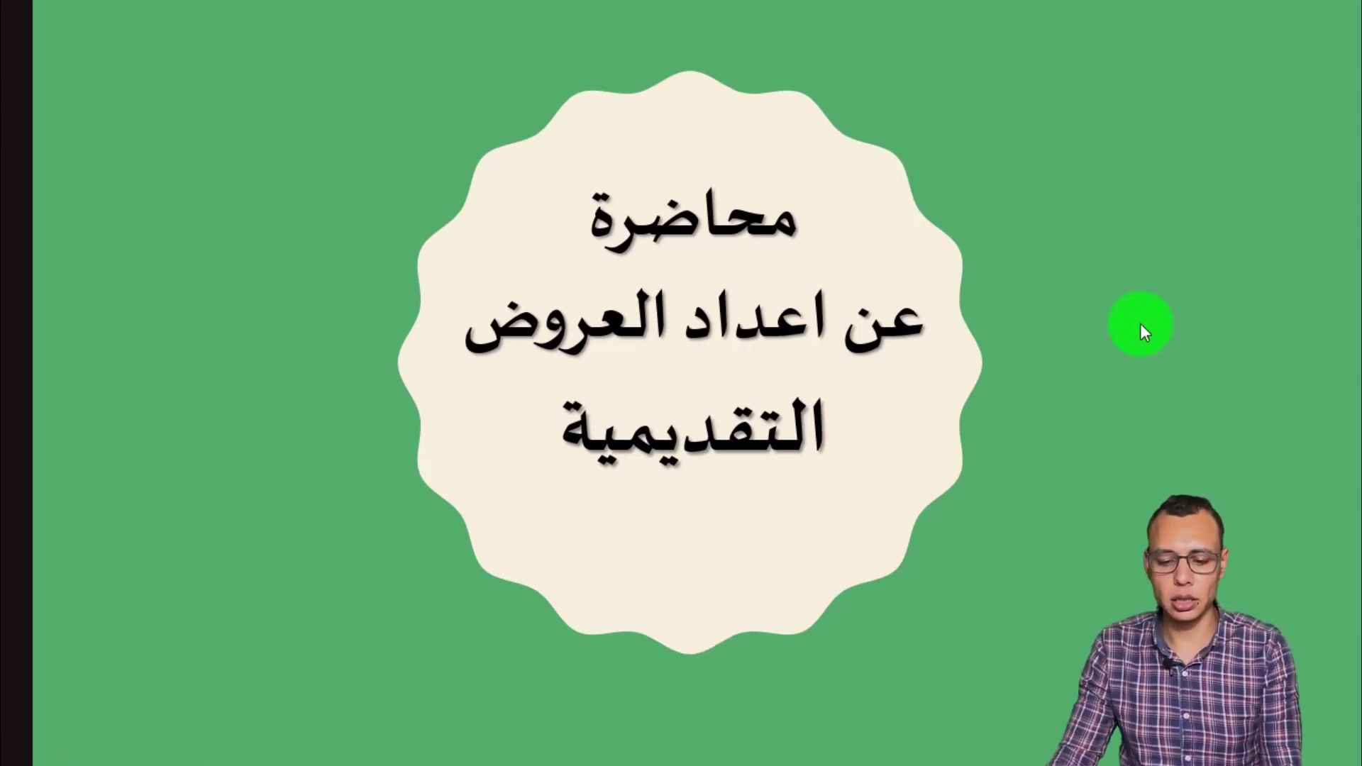
left_click(1135, 365)
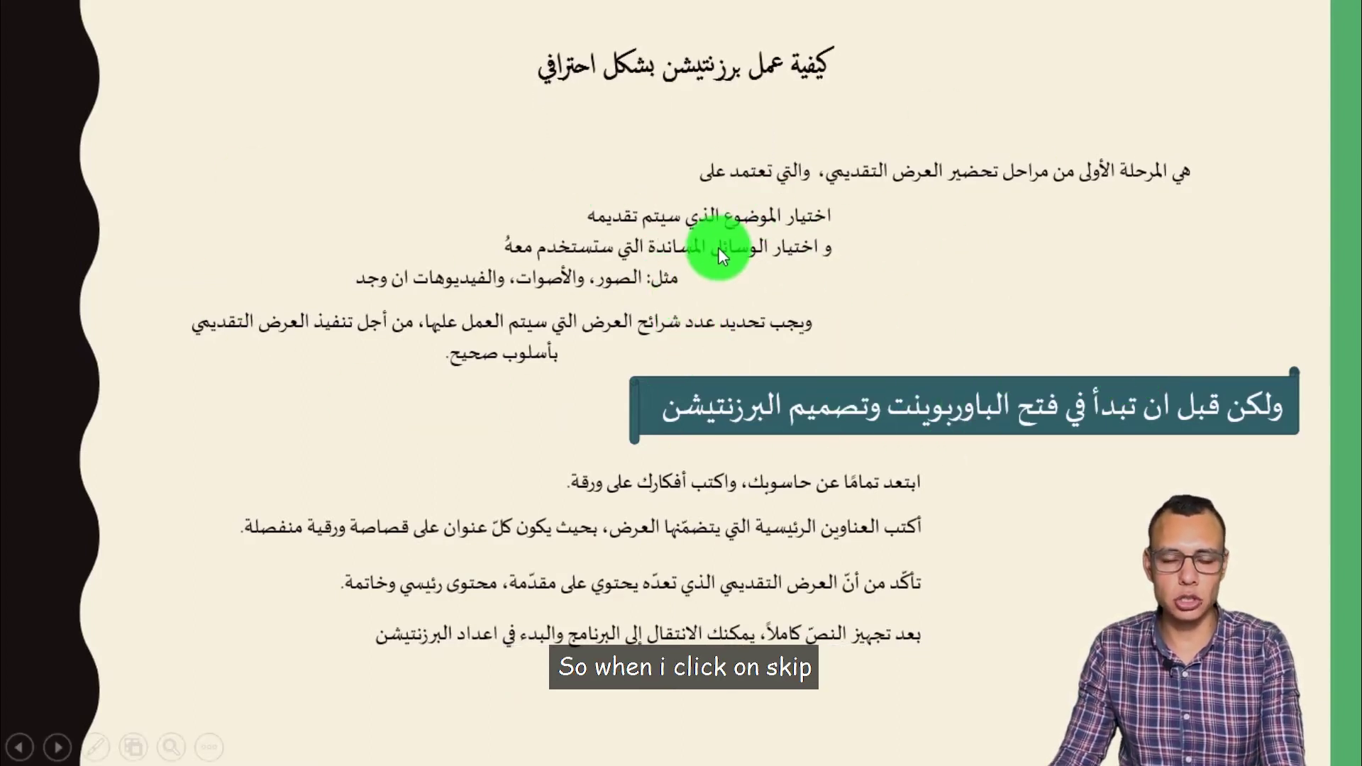
key("Escape")
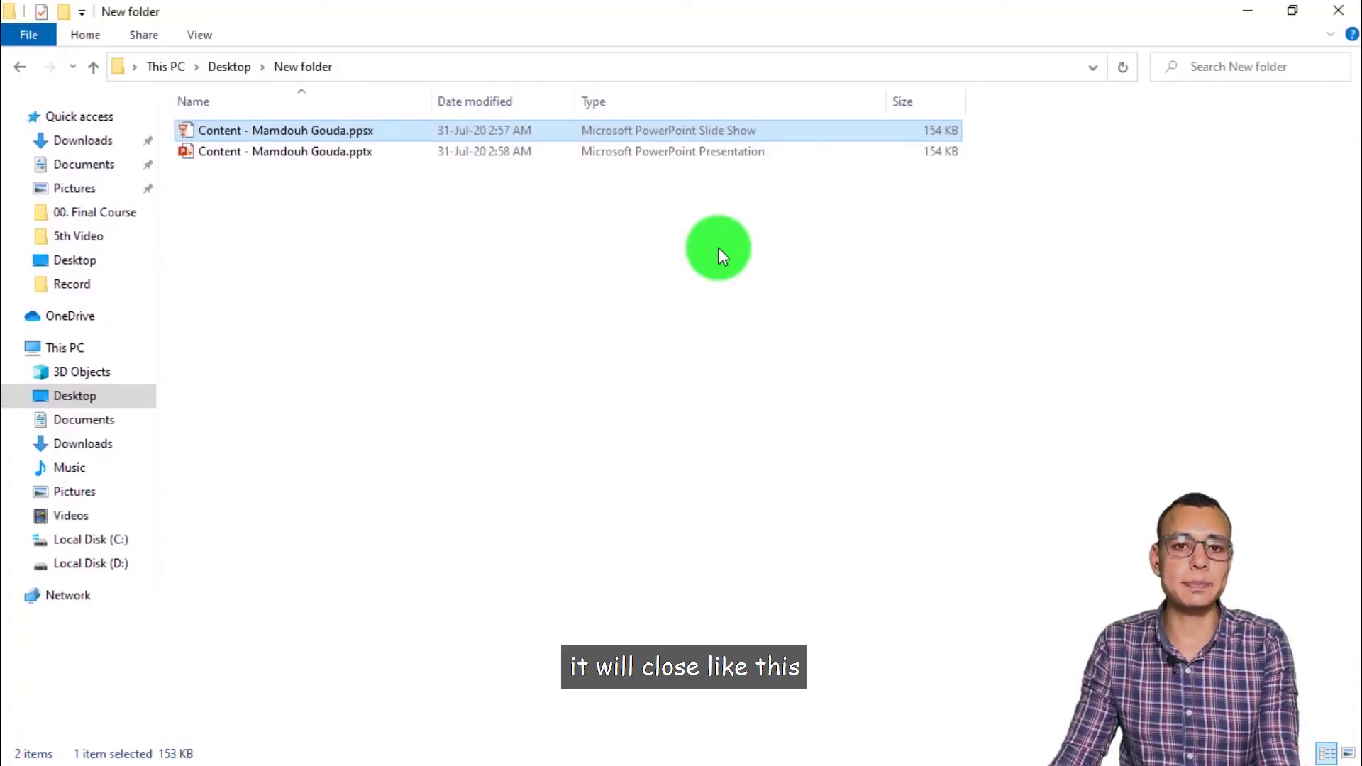
left_click(312, 151)
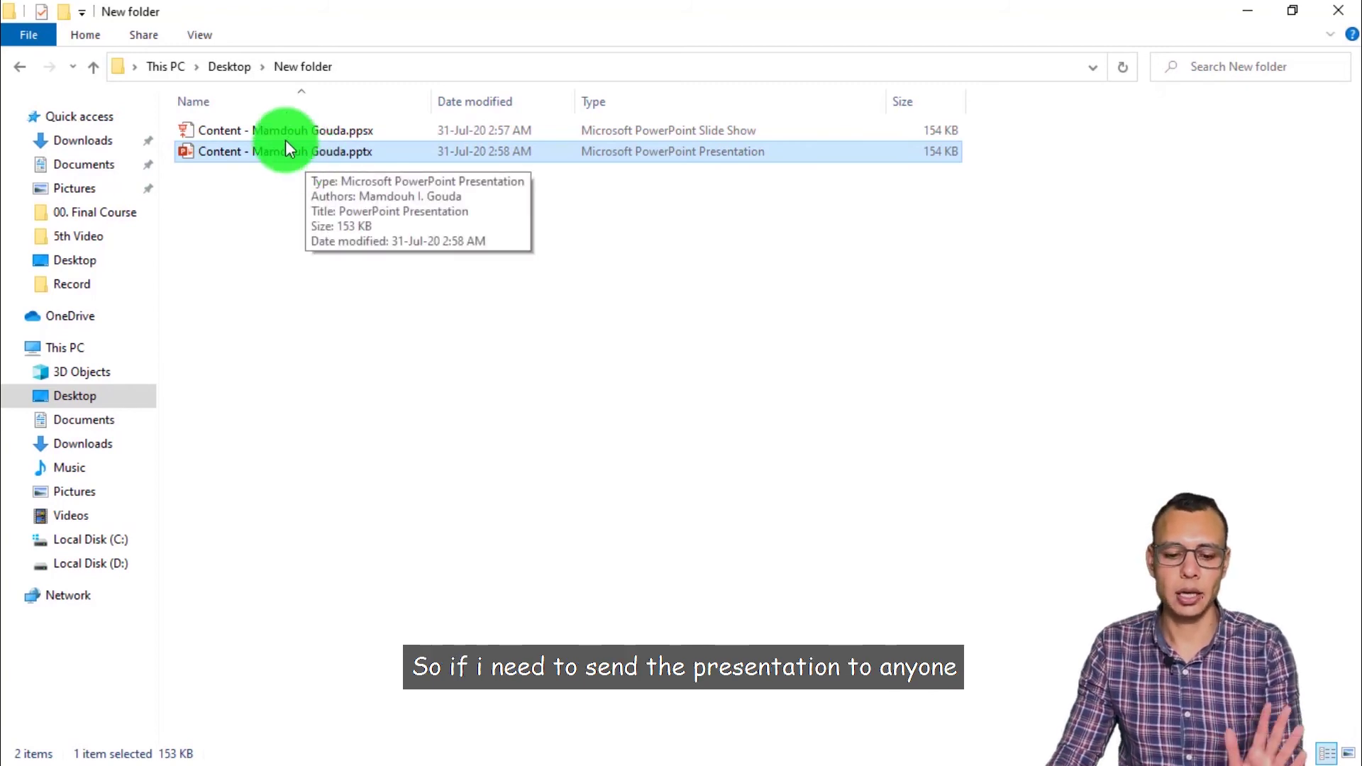
left_click(279, 132)
left_click(308, 157)
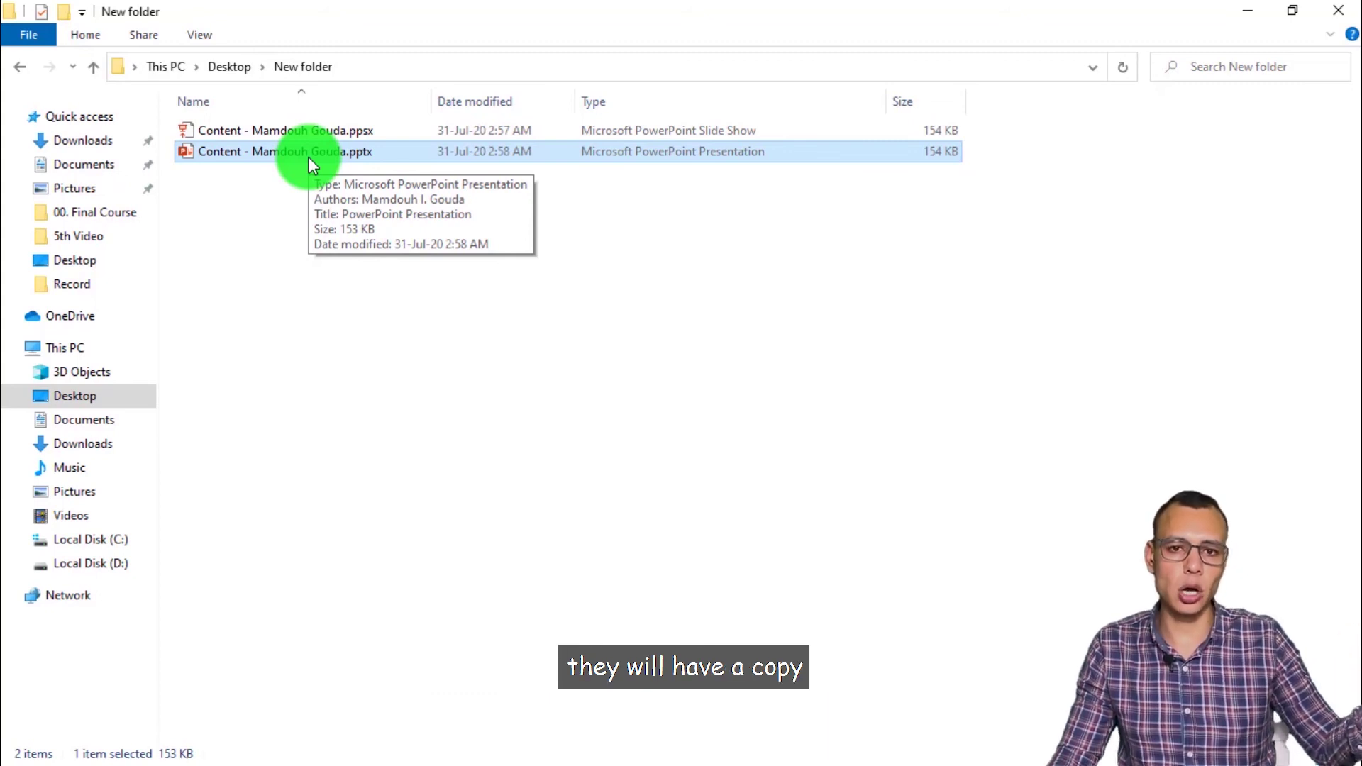
left_click(270, 129)
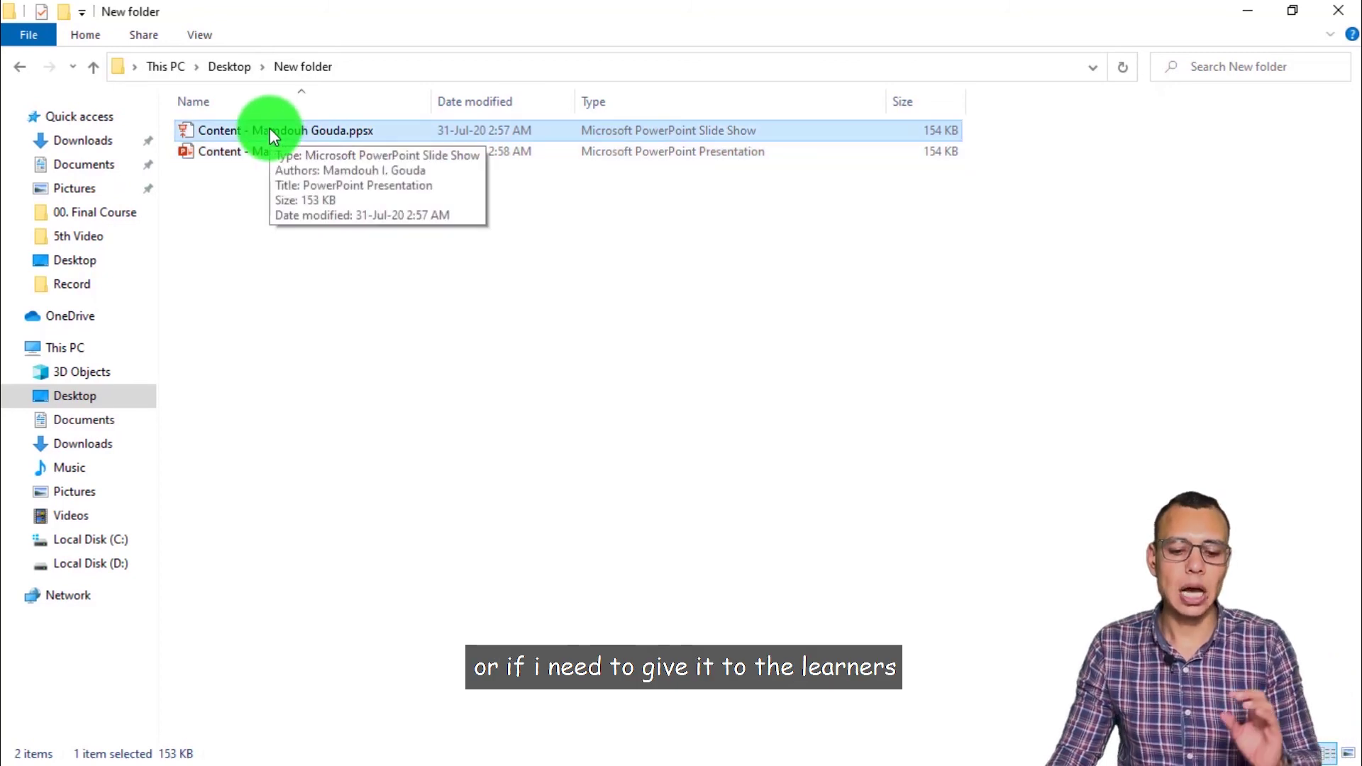